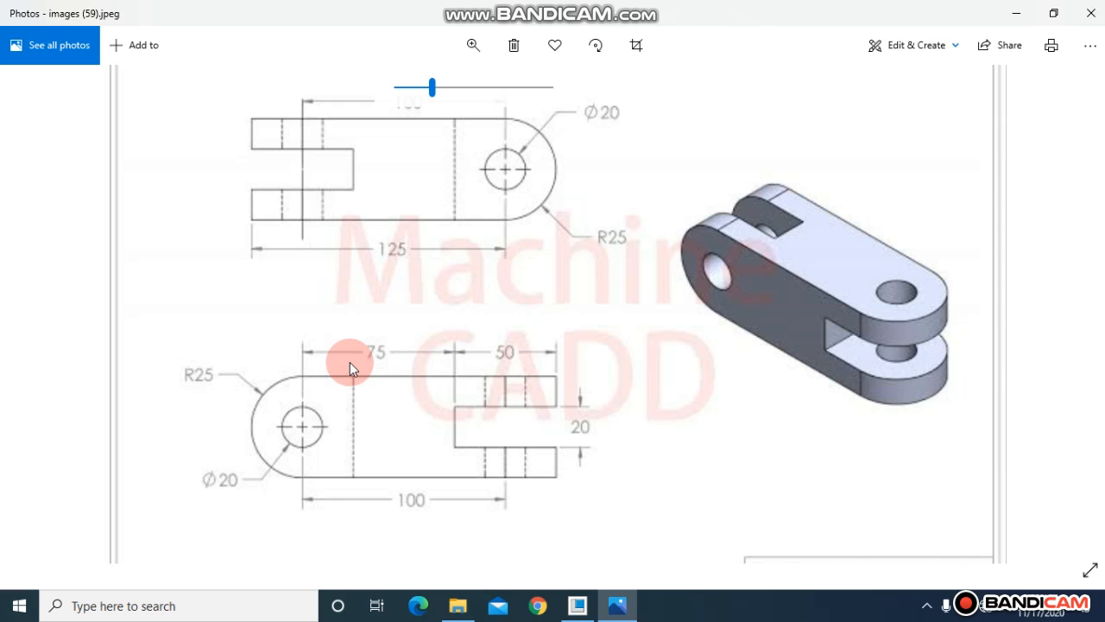
Switch to Creo Parametric and create a new solid part using the default template.
left_click(577, 605)
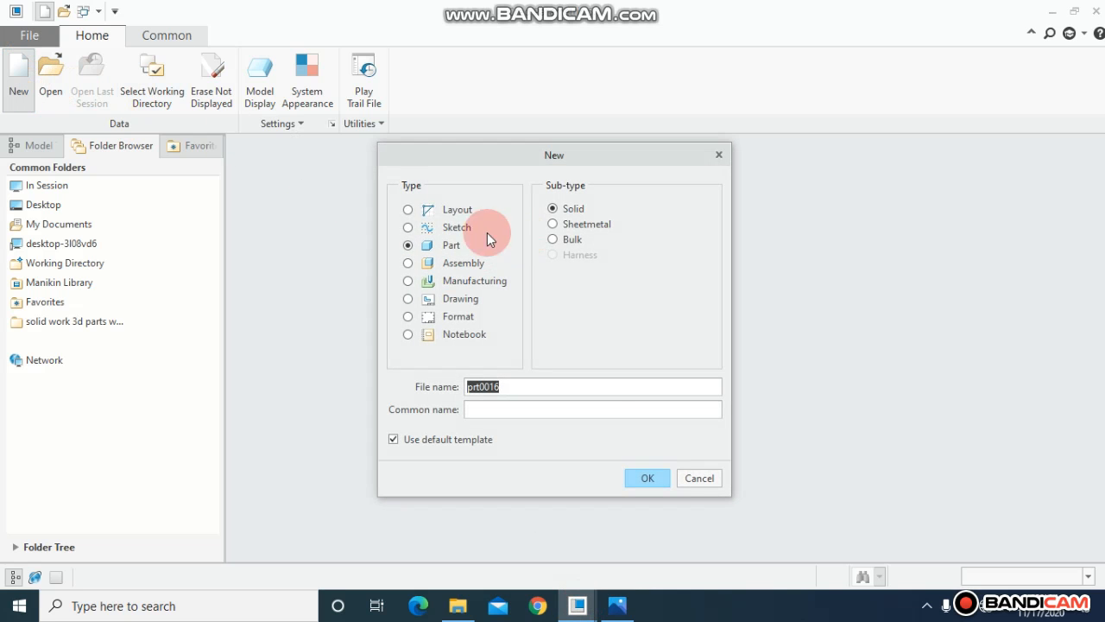
left_click(647, 479)
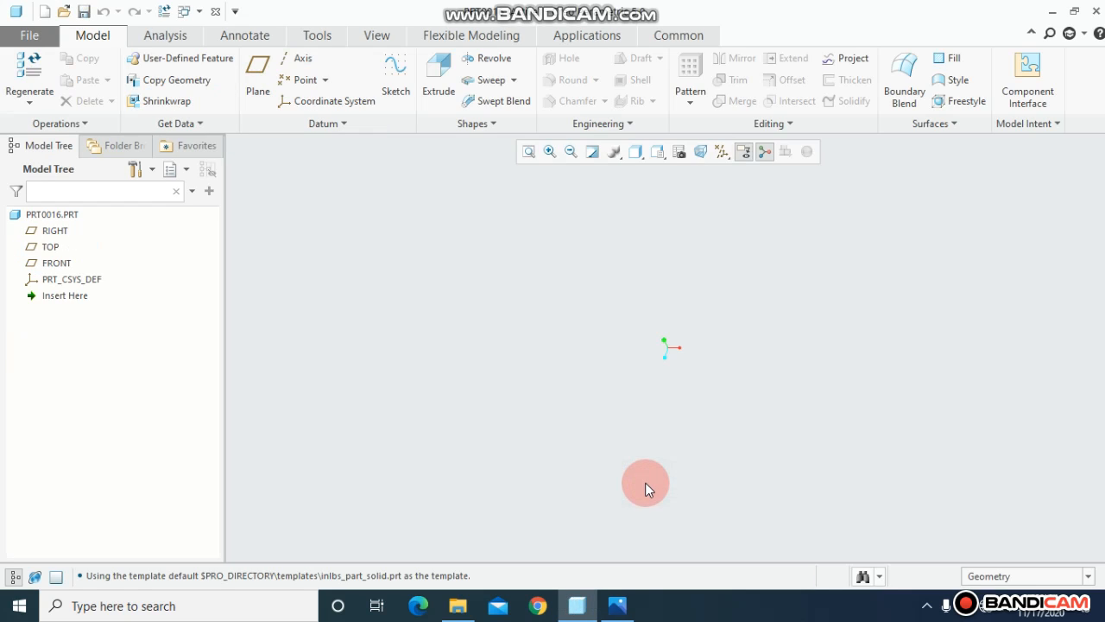
Start an extrusion on the FRONT plane and sketch a center rectangle about 712 by 306 centred on the origin.
left_click(451, 105)
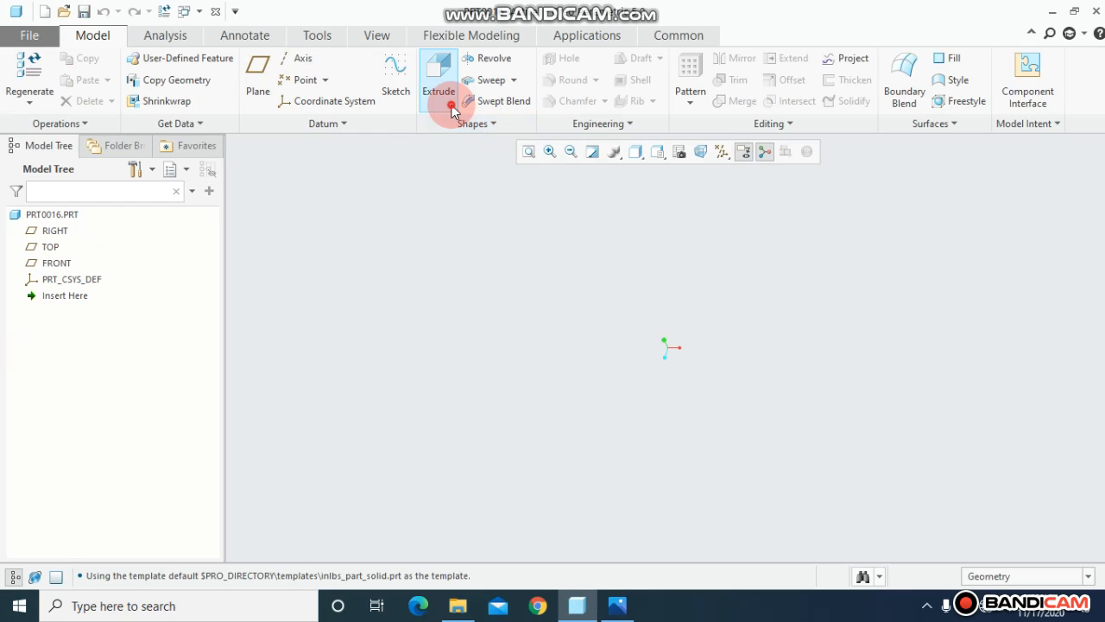
left_click(56, 264)
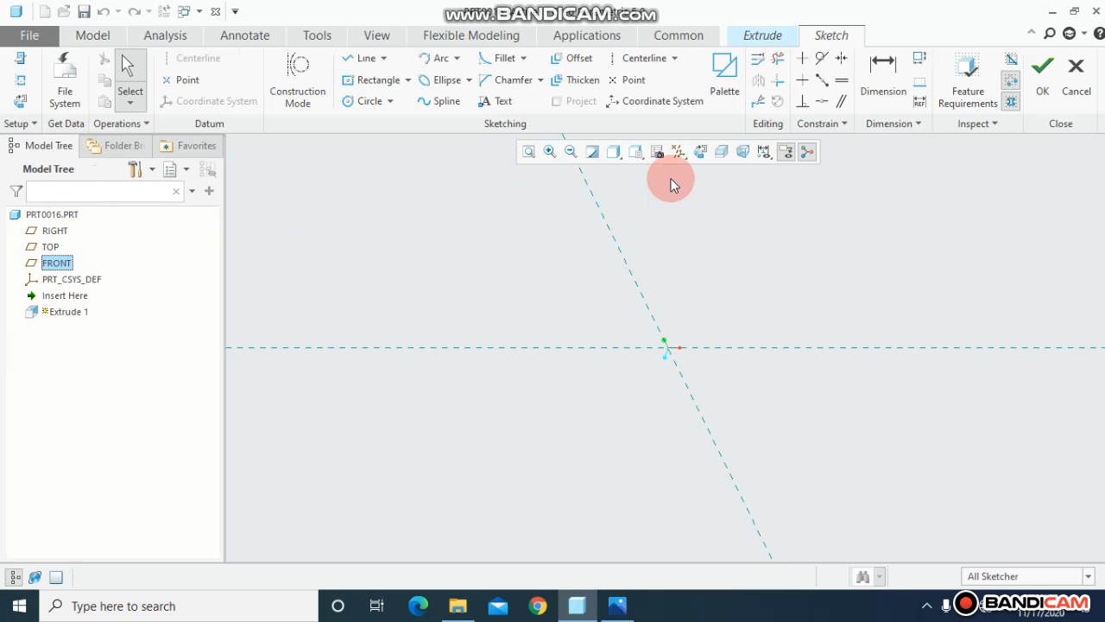
left_click(698, 152)
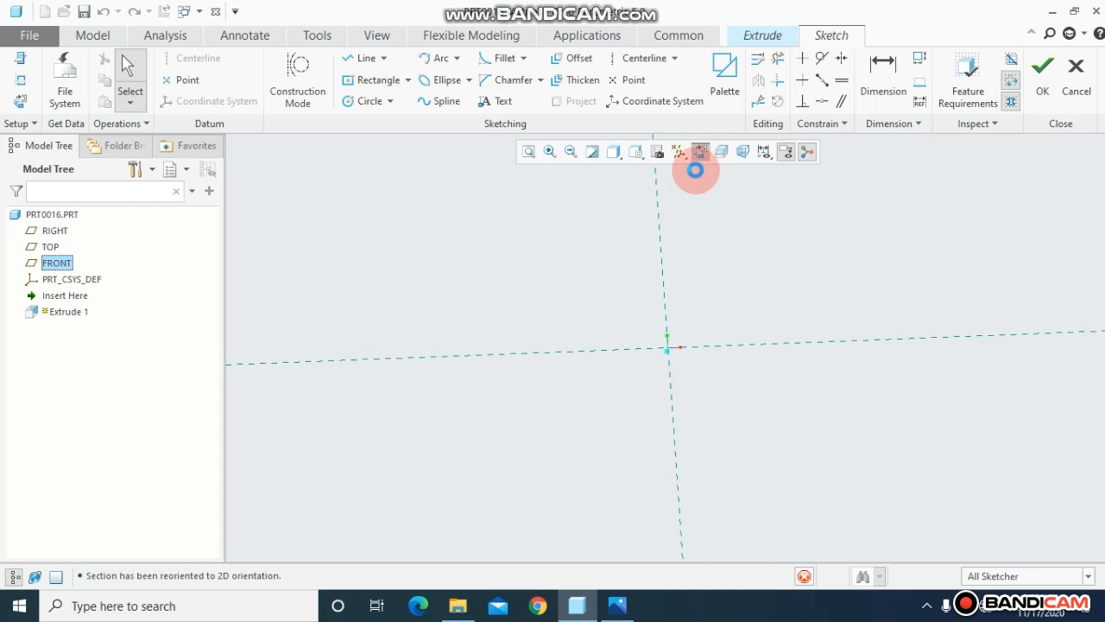
left_click(618, 605)
left_click(618, 604)
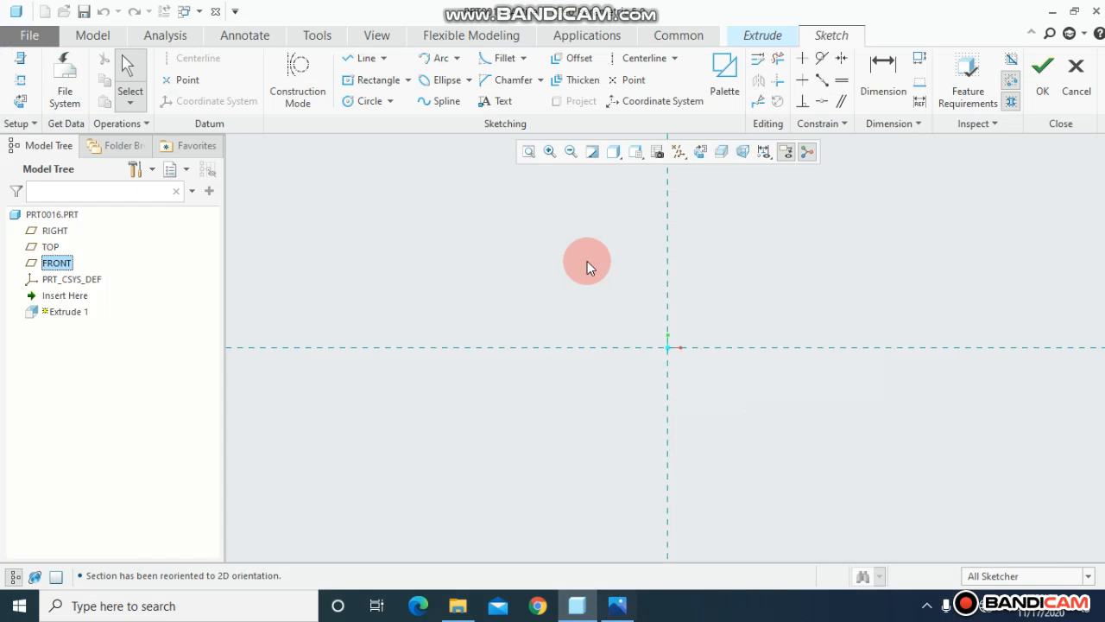
left_click(402, 80)
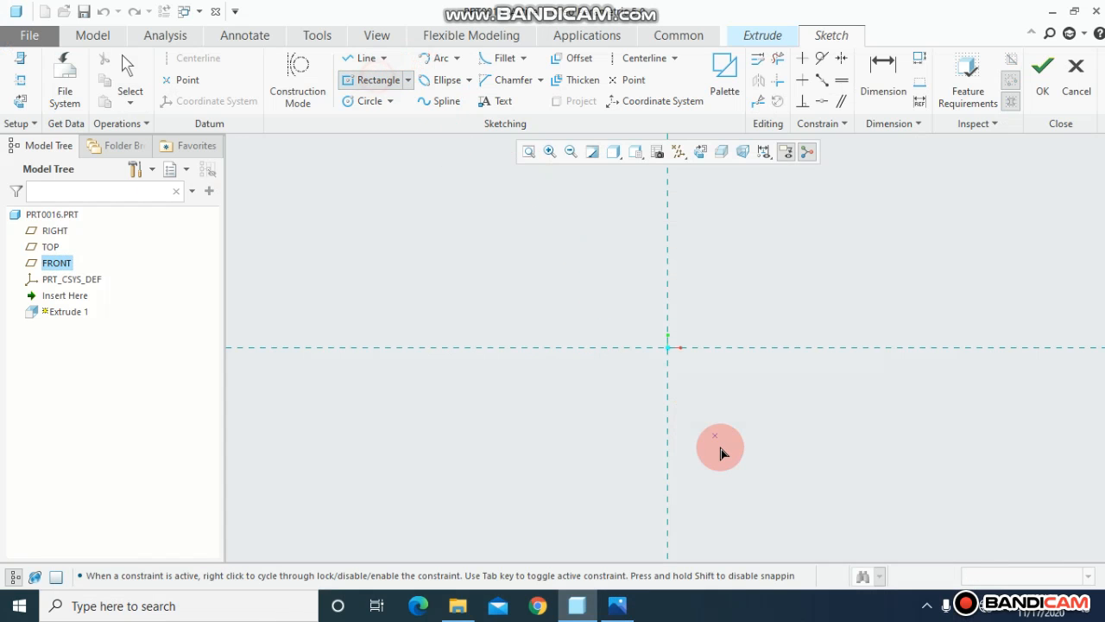
left_click(668, 347)
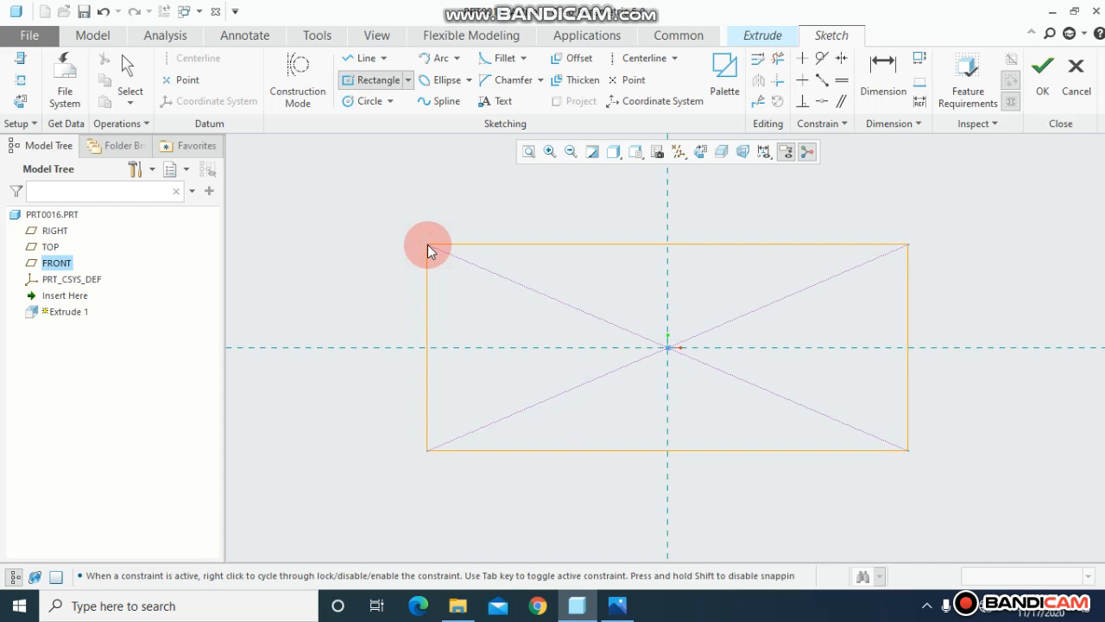
left_click(427, 245)
middle_click(427, 244)
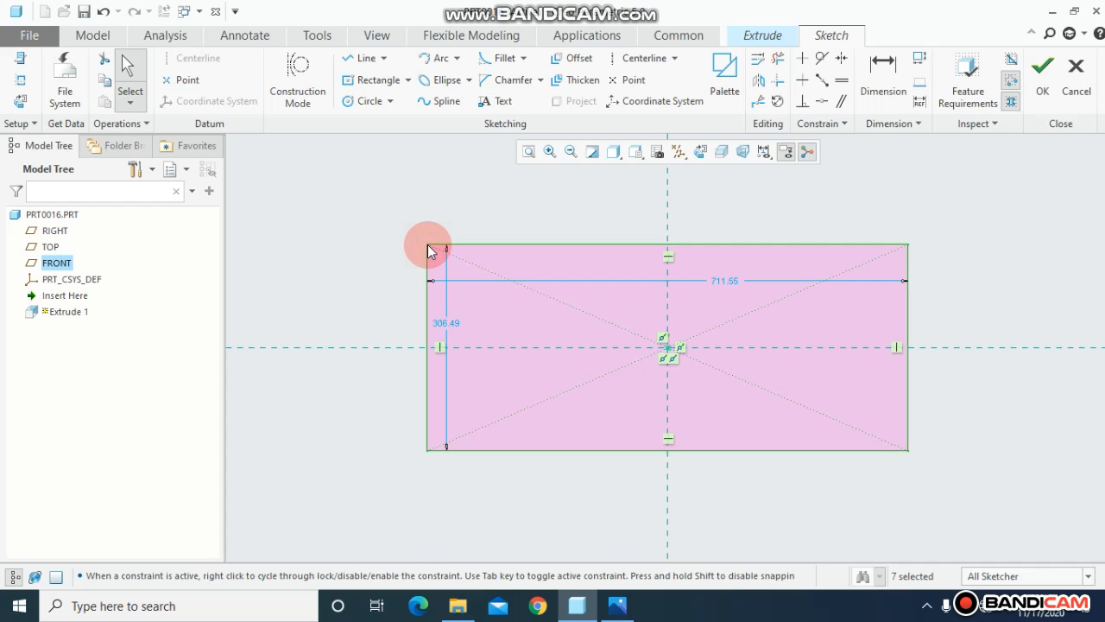
Set the rectangle's height to 50 and its width to 150.
double_click(447, 324)
type("50")
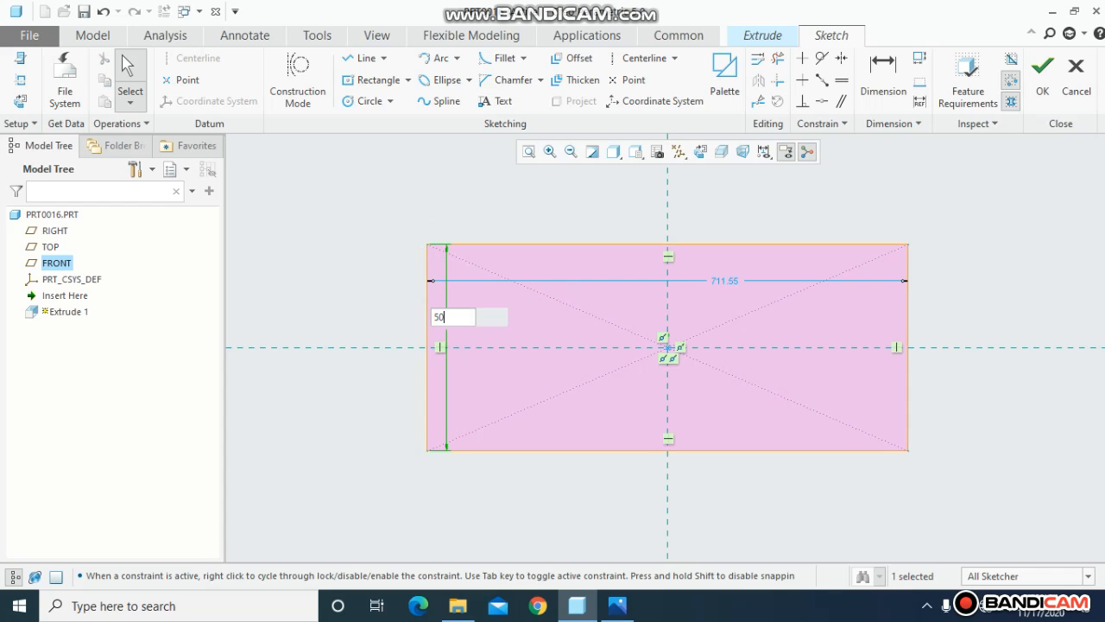
key("Return")
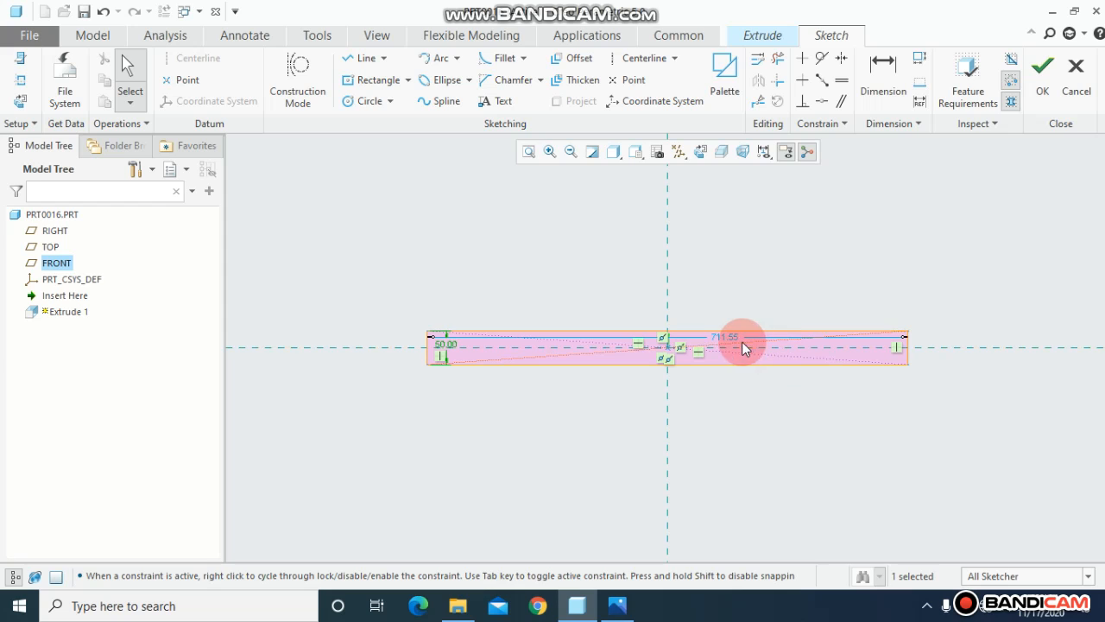
double_click(732, 338)
type("15")
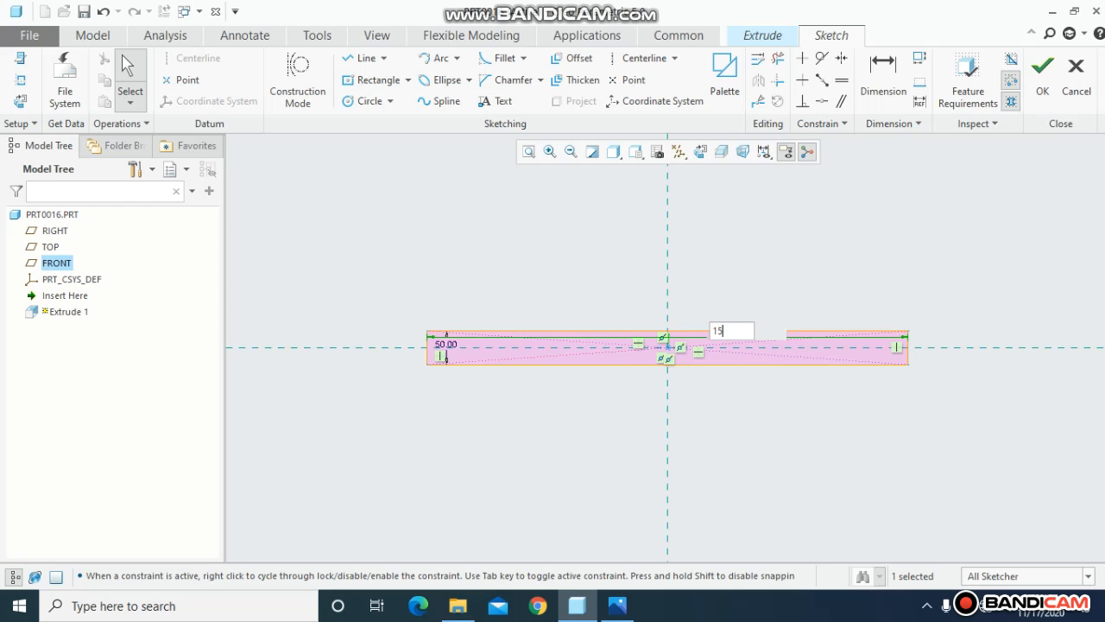
type("0")
key("Return")
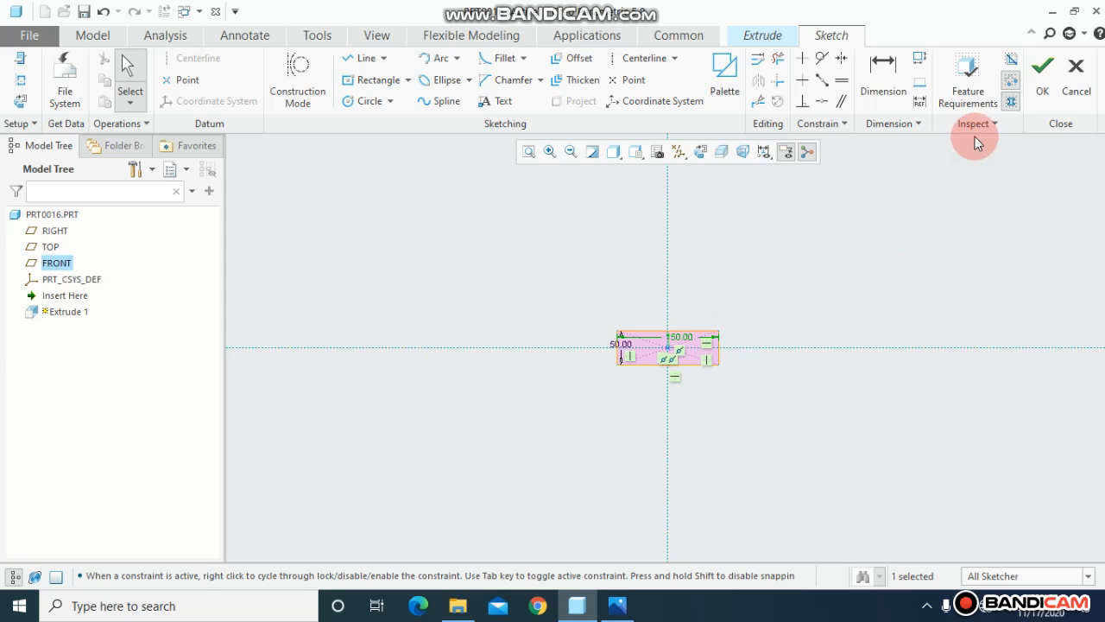
Finish the sketch and extrude the rectangle 50 symmetrically about the sketch plane.
left_click(1028, 95)
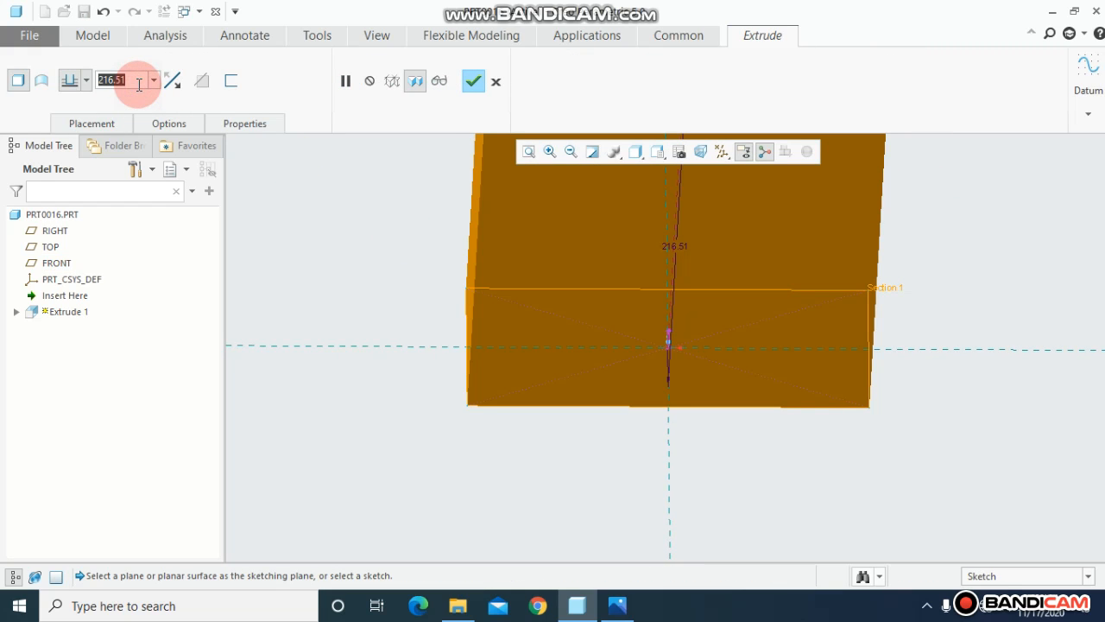
type("50")
key("Return")
left_click(88, 95)
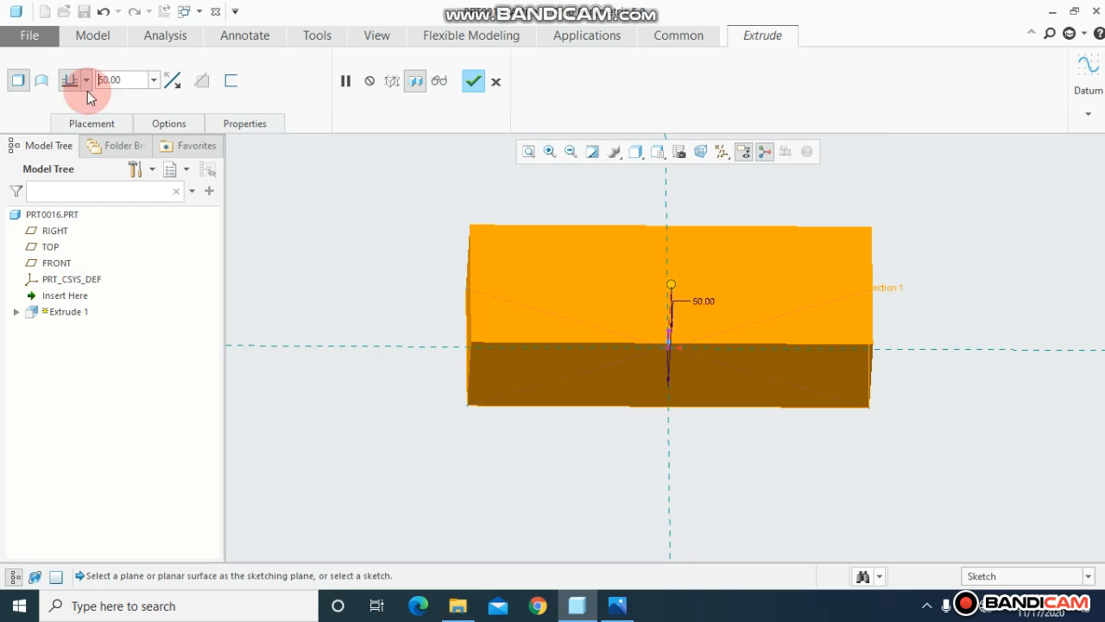
left_click(71, 119)
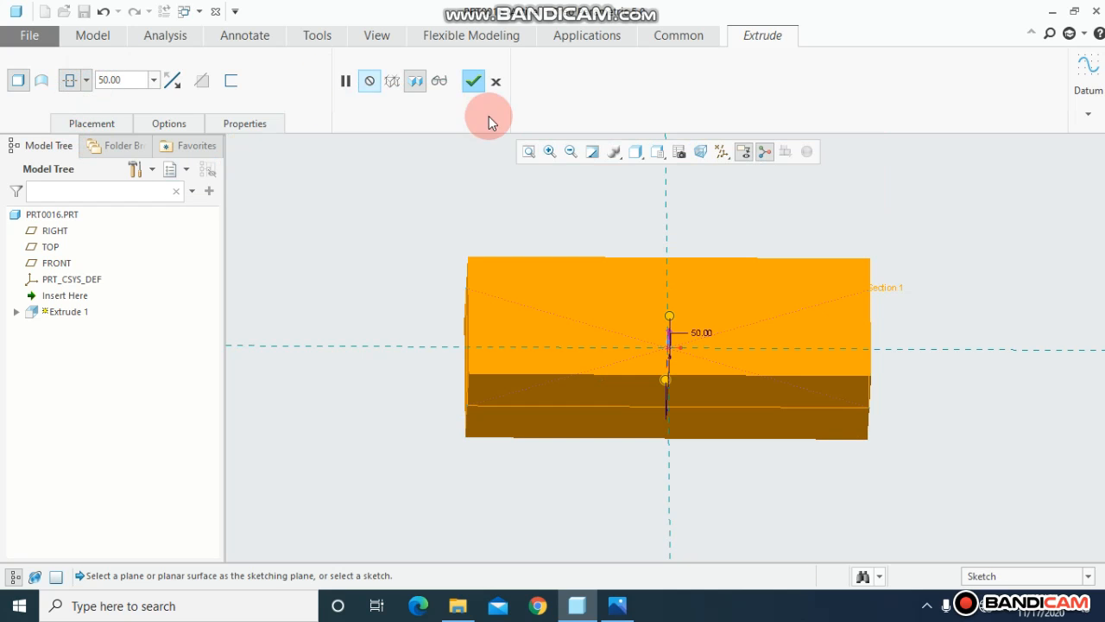
left_click(476, 82)
middle_click_drag(439, 252, 402, 278)
Examine the reference drawing for the orientation and radius of the rounded fork ends.
left_click(616, 604)
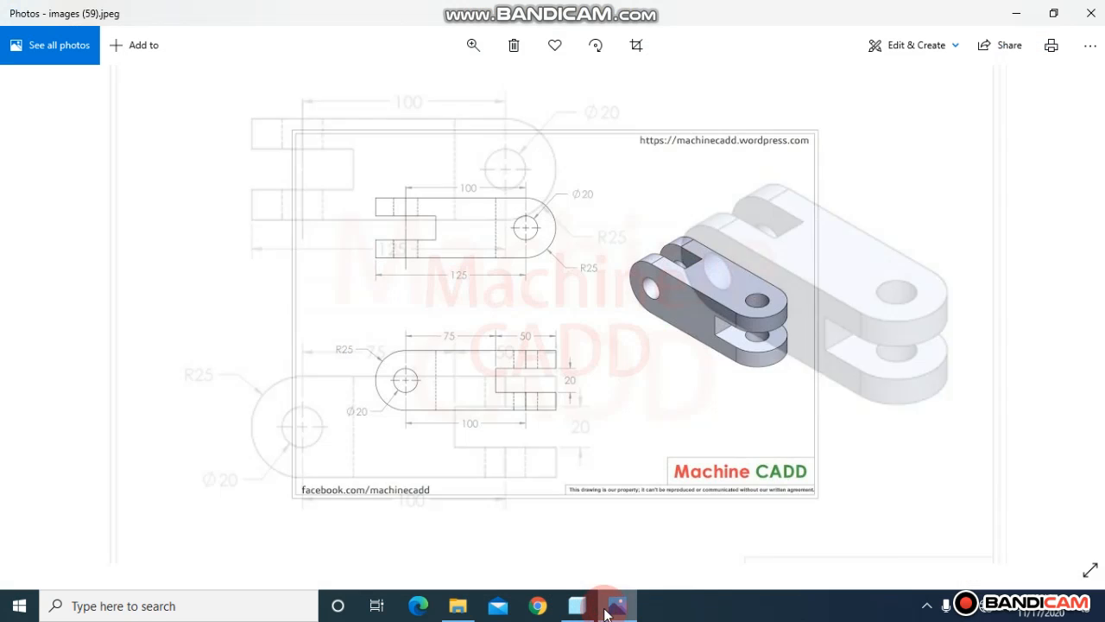
left_click(765, 350)
left_click(439, 416)
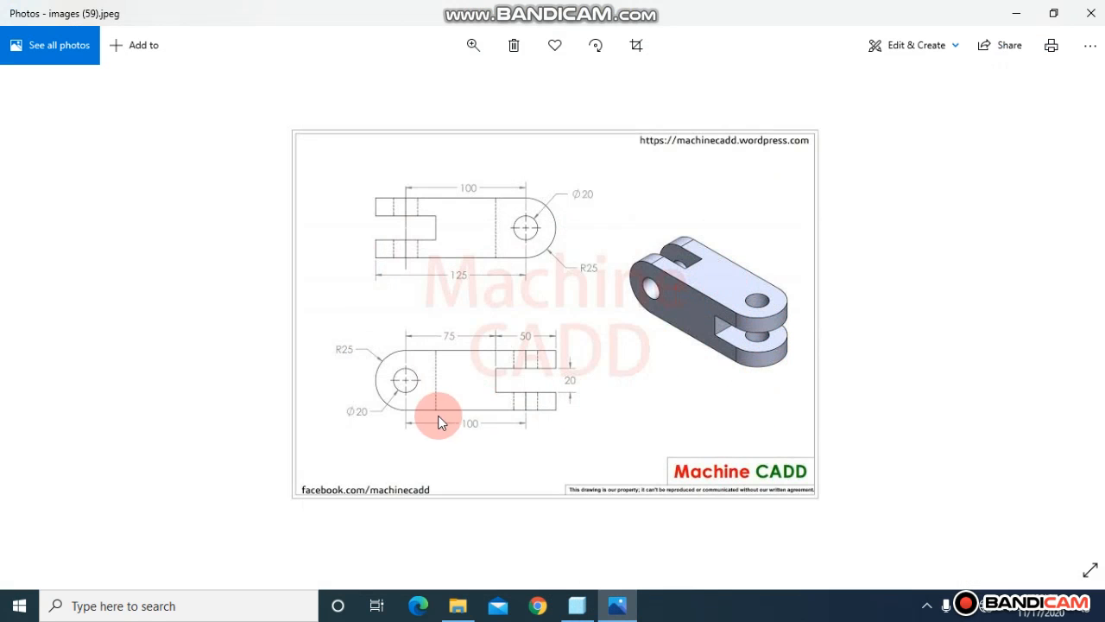
left_click(656, 293)
left_click(400, 373)
left_click(356, 363)
left_click(616, 604)
Start a round and select the upper and lower front-to-back edges at the block's right end.
left_click(570, 80)
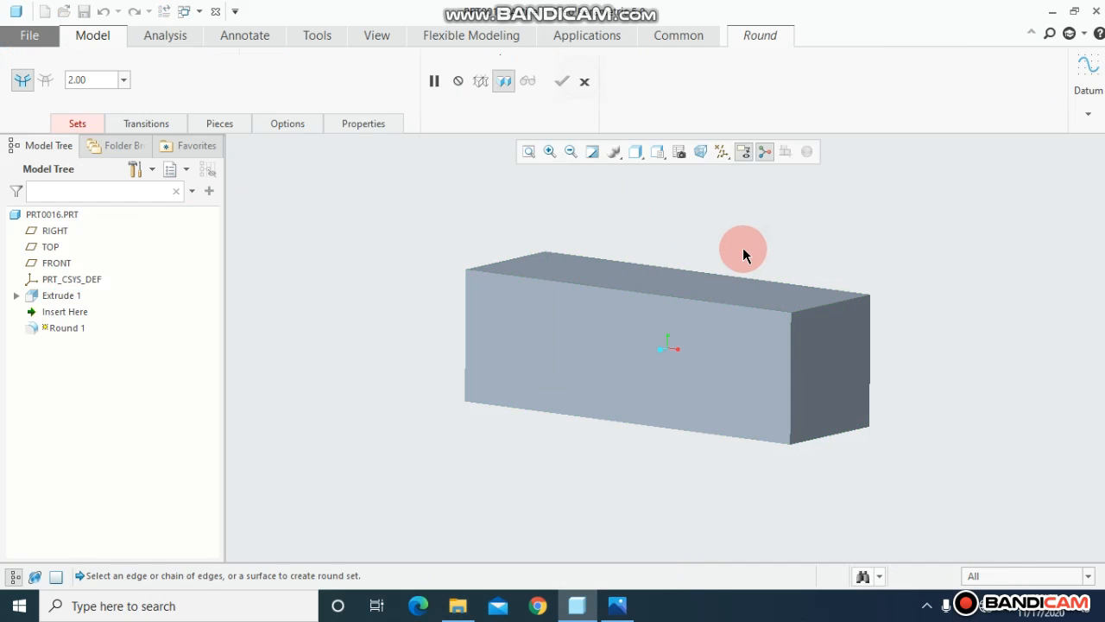
left_click(839, 304)
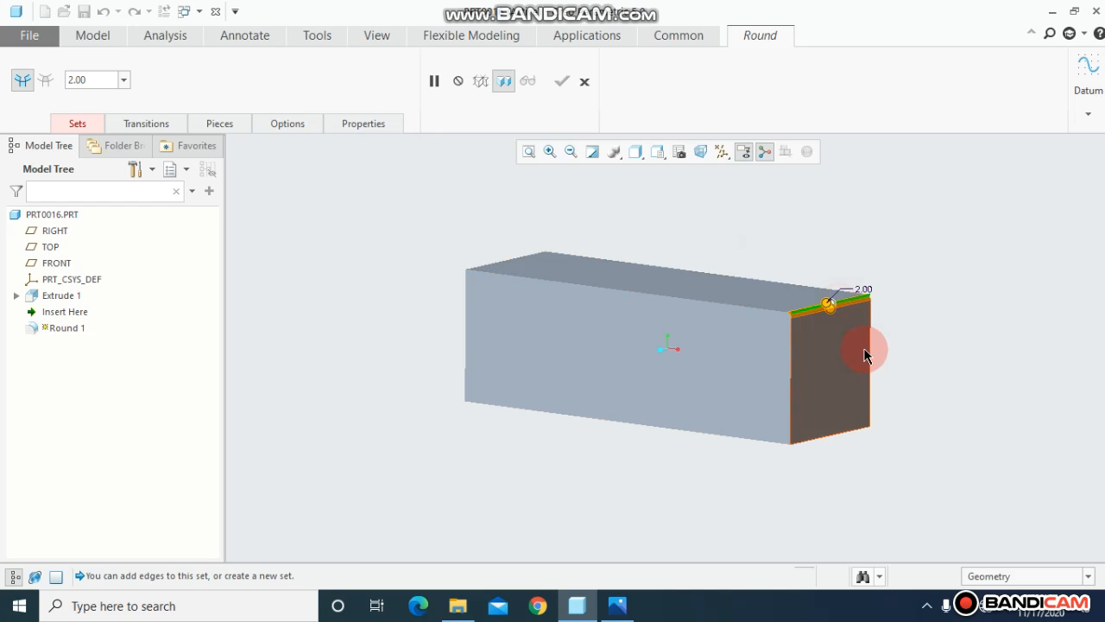
mouse_move(864, 345)
middle_mouse_down()
mouse_move(962, 331)
mouse_move(954, 354)
middle_mouse_up()
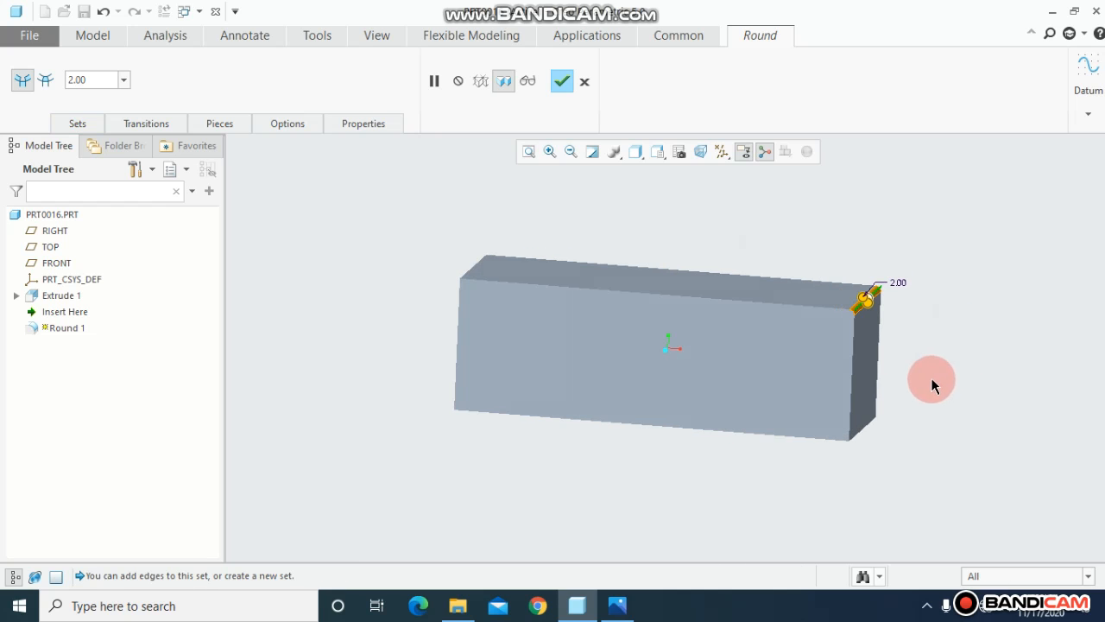
left_click(872, 425, "ctrl")
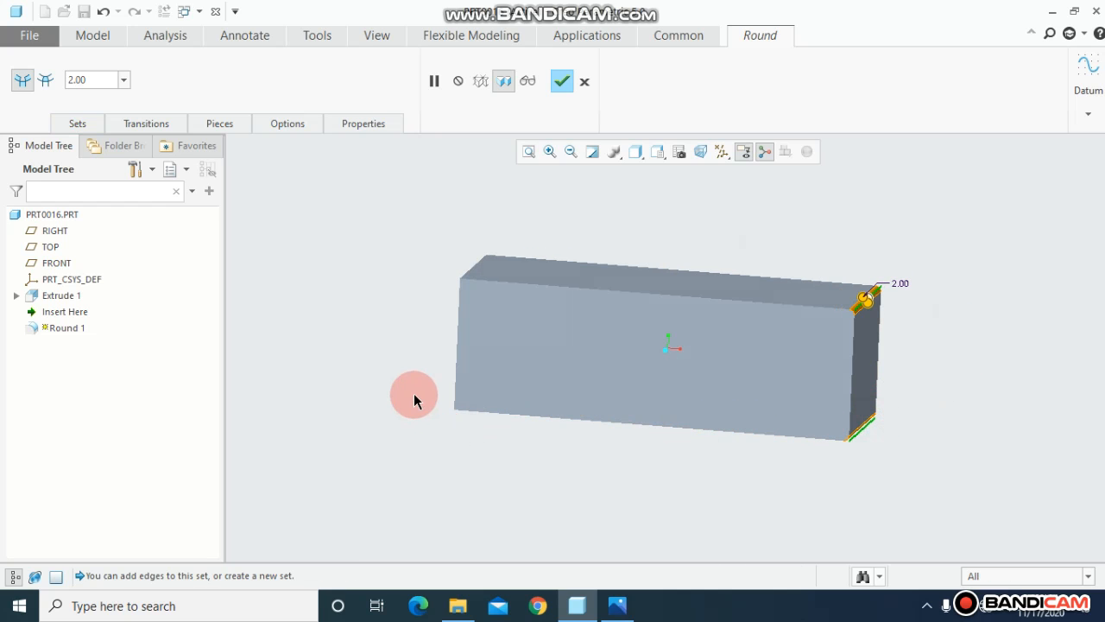
Try a radius of 25 with the left end's two front-to-back edges added to the round, and undo the radius.
middle_click_drag(417, 393, 487, 285)
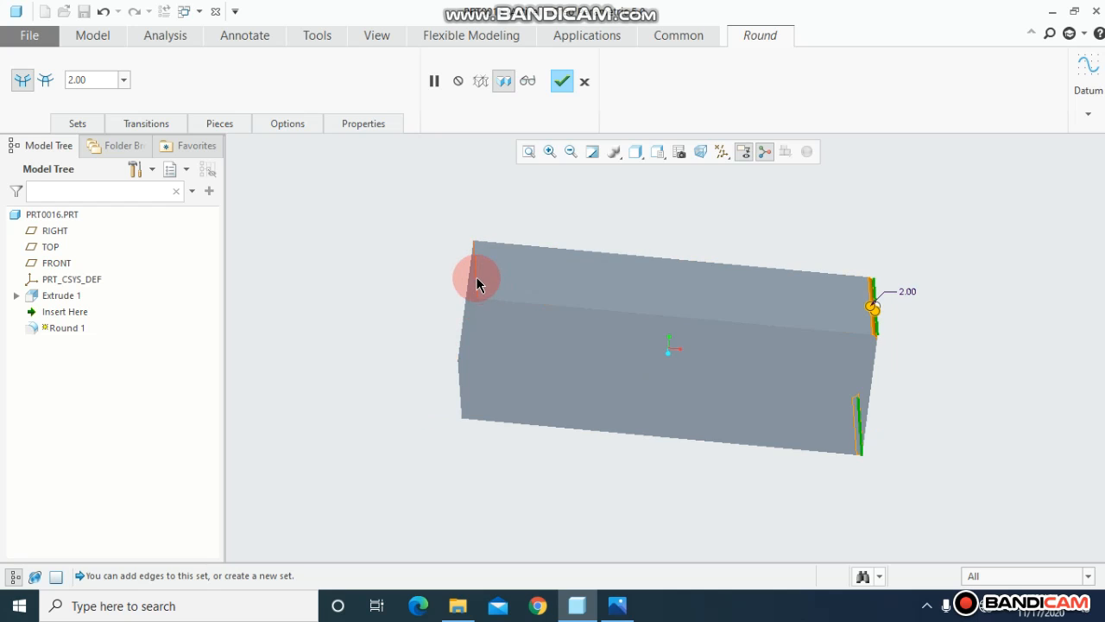
left_click(475, 276, "ctrl")
middle_click_drag(390, 374, 403, 355)
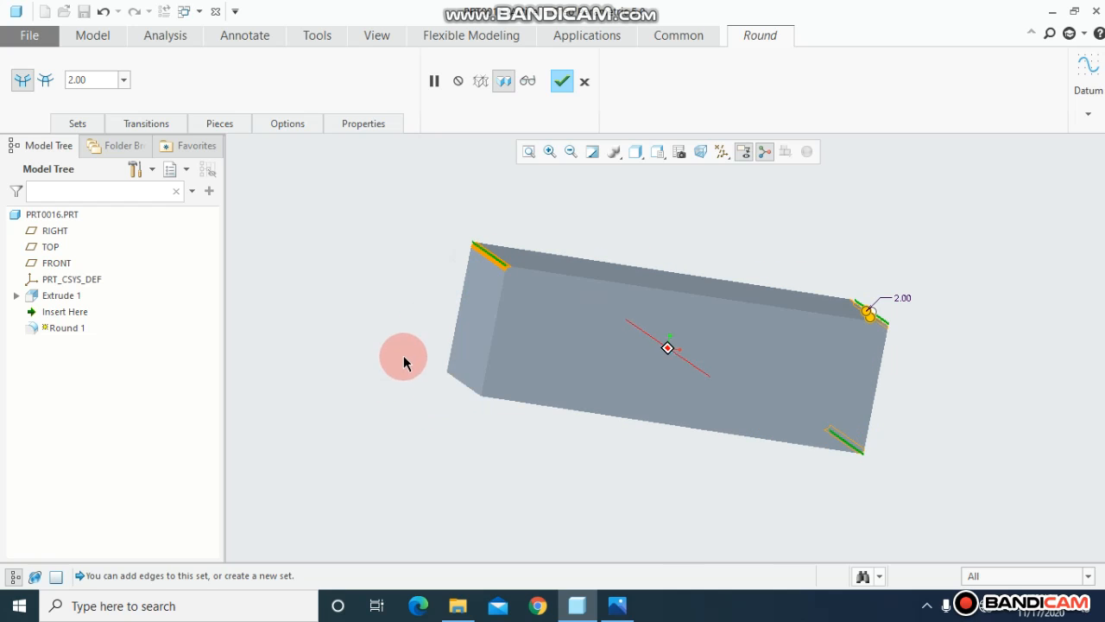
left_click(464, 385, "ctrl")
middle_click_drag(981, 387, 882, 307)
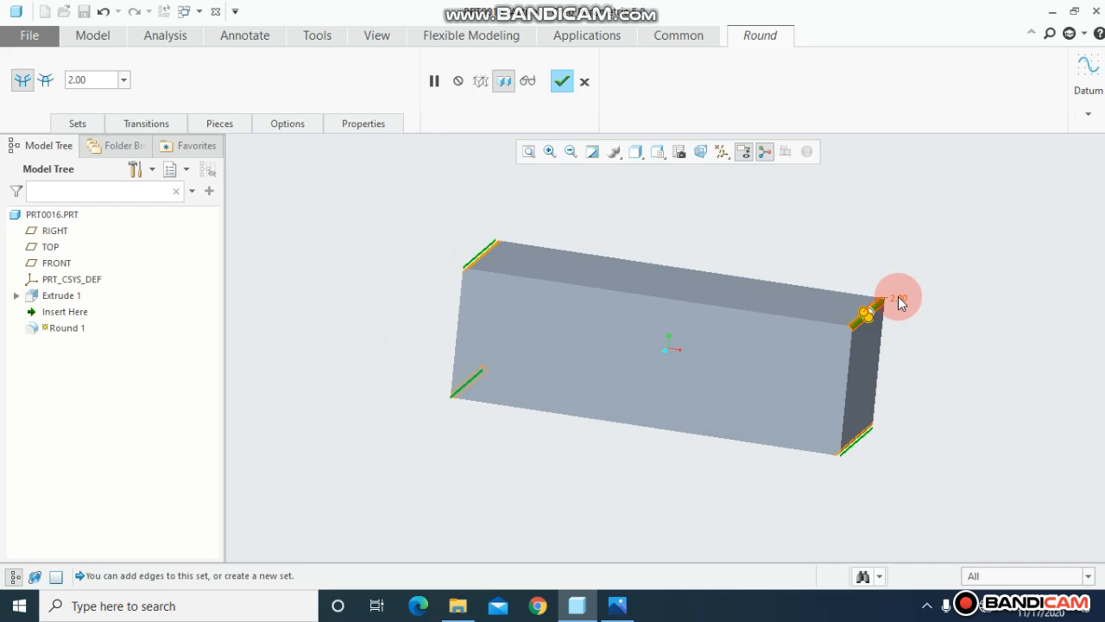
type("25")
left_click(898, 298)
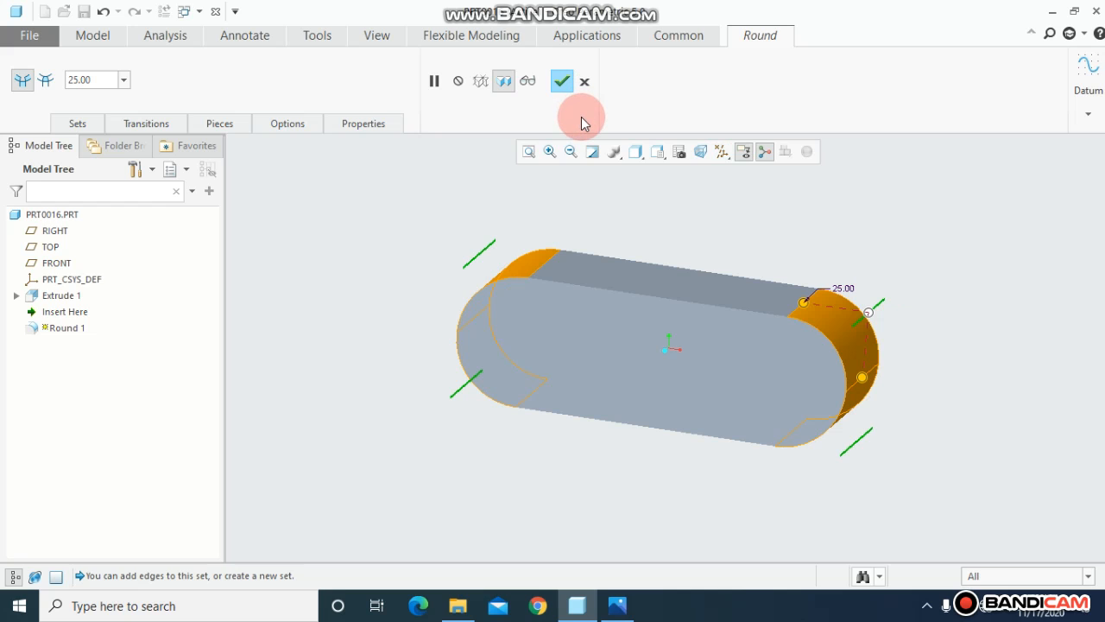
key("ctrl+z")
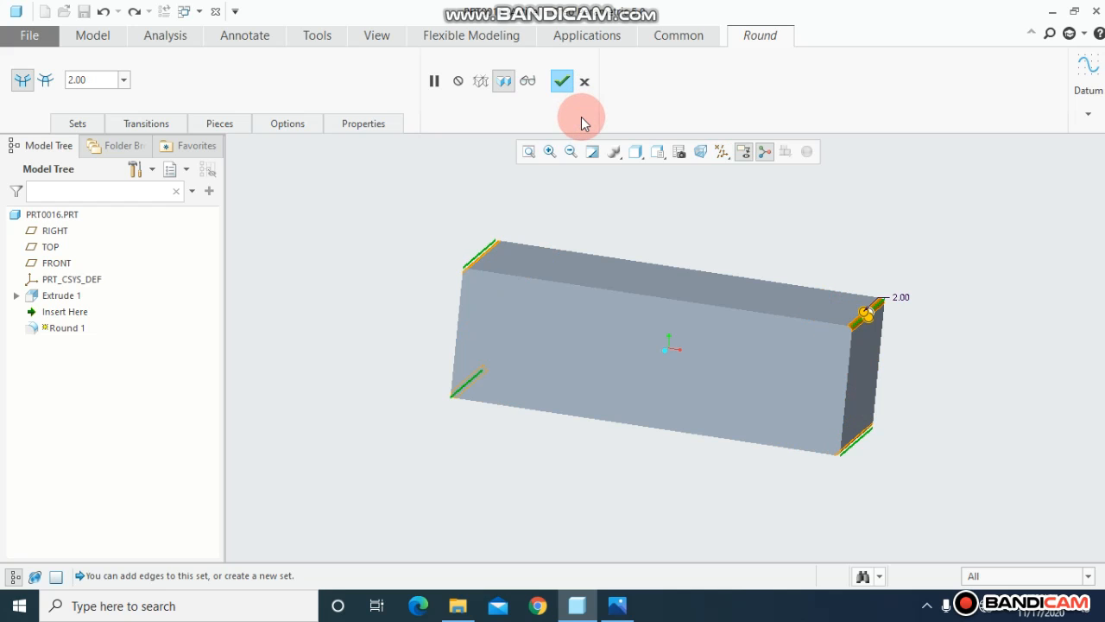
Use the left end's two vertical edges in the round instead and complete it with a radius of 25.
left_click(459, 316, "ctrl")
middle_click_drag(414, 316, 446, 271)
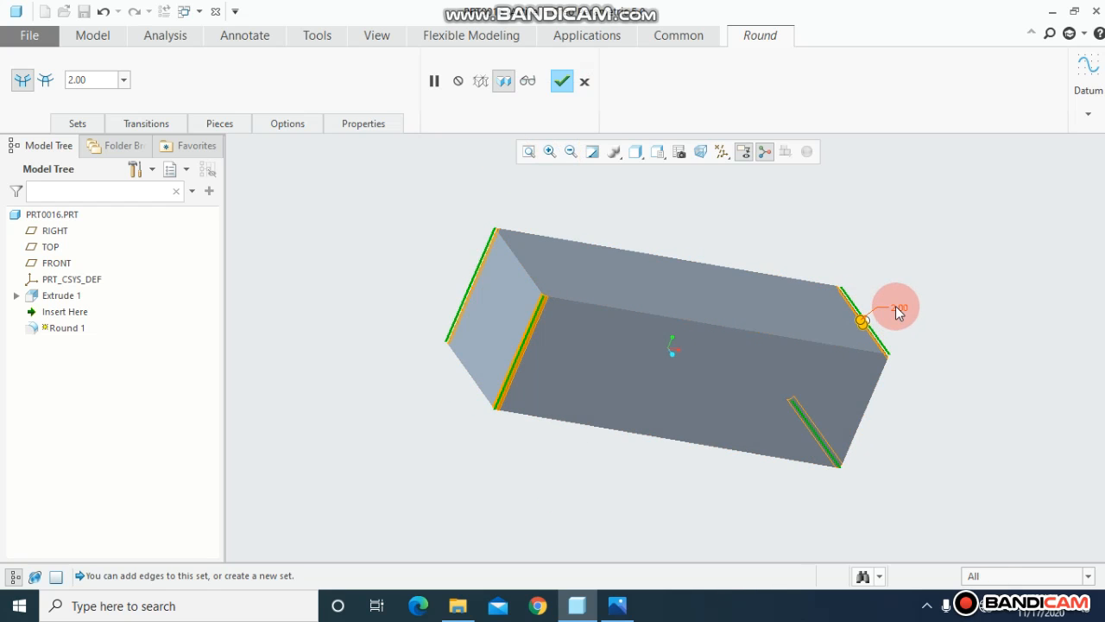
type("25")
key("Return")
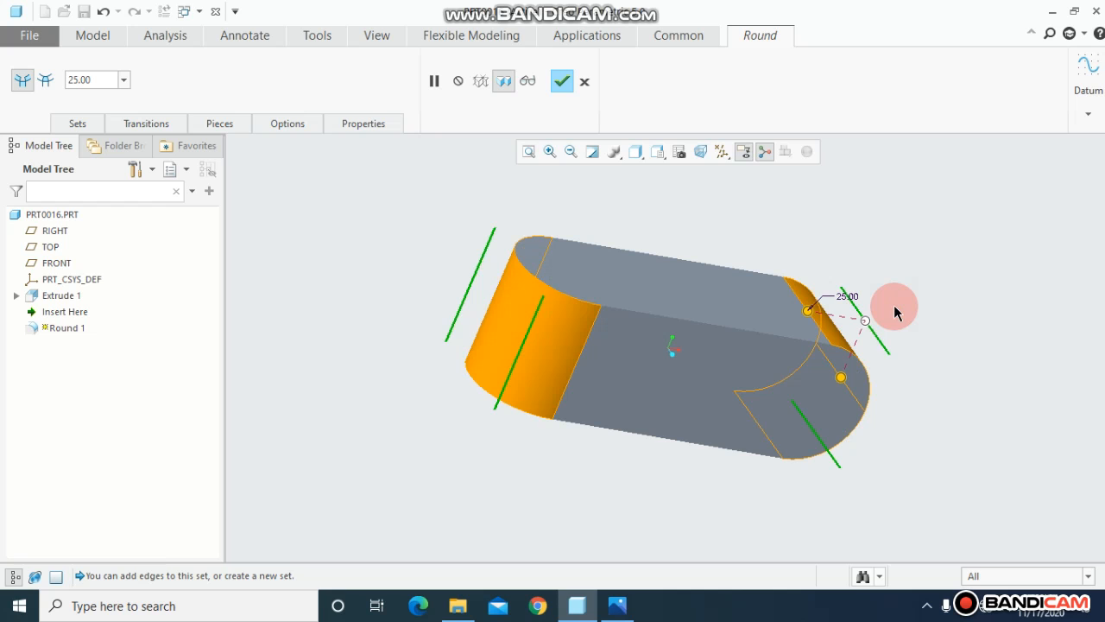
left_click(562, 81)
Check the reference drawing's slot layout and start an extrude on the flat face with the rounded left end, oriented face-on.
middle_click_drag(385, 259, 365, 282)
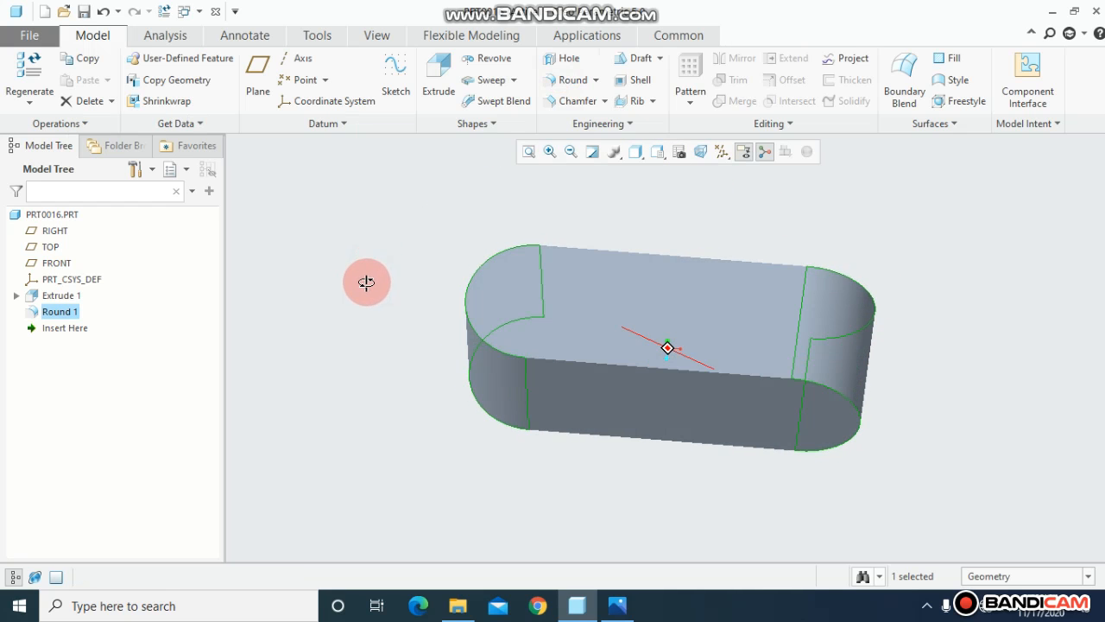
left_click(621, 343)
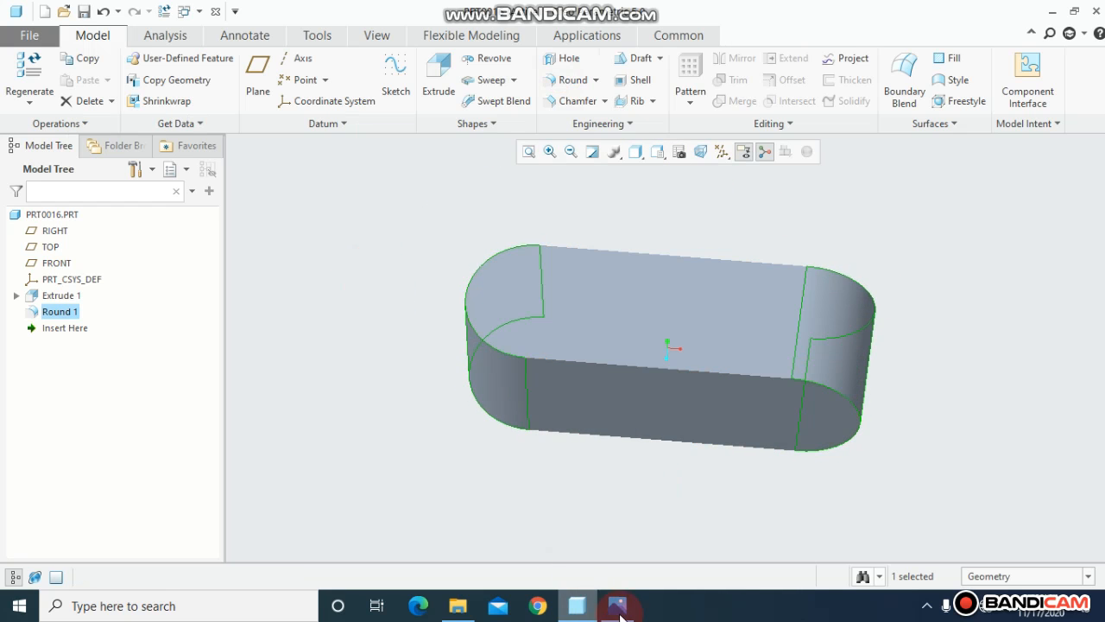
left_click(616, 605)
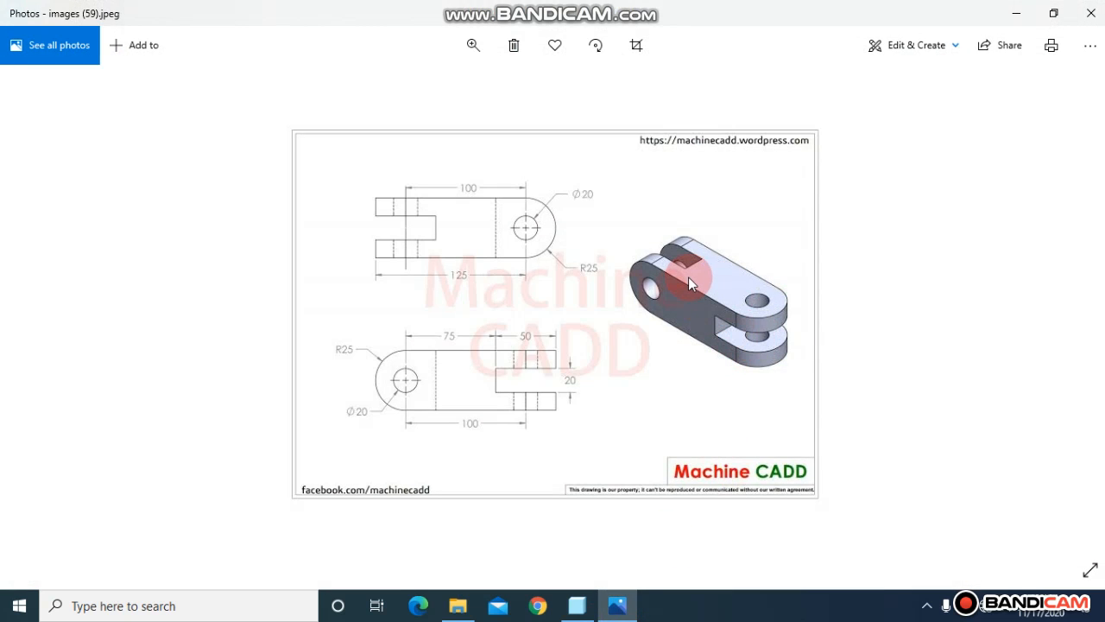
left_click(618, 605)
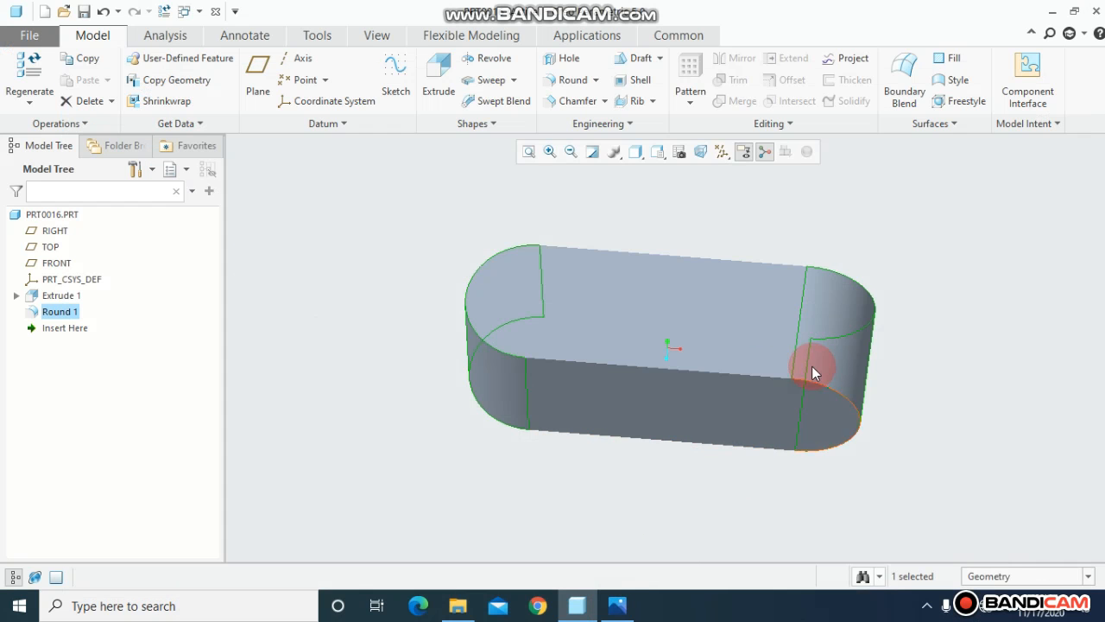
left_click(759, 315)
left_click(784, 260)
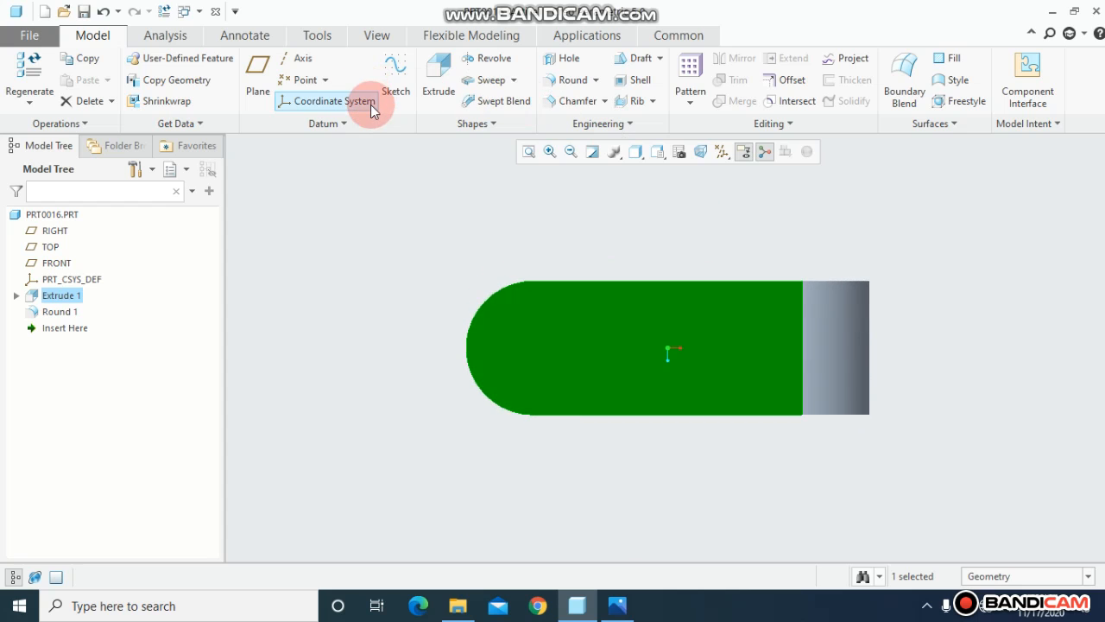
left_click(425, 76)
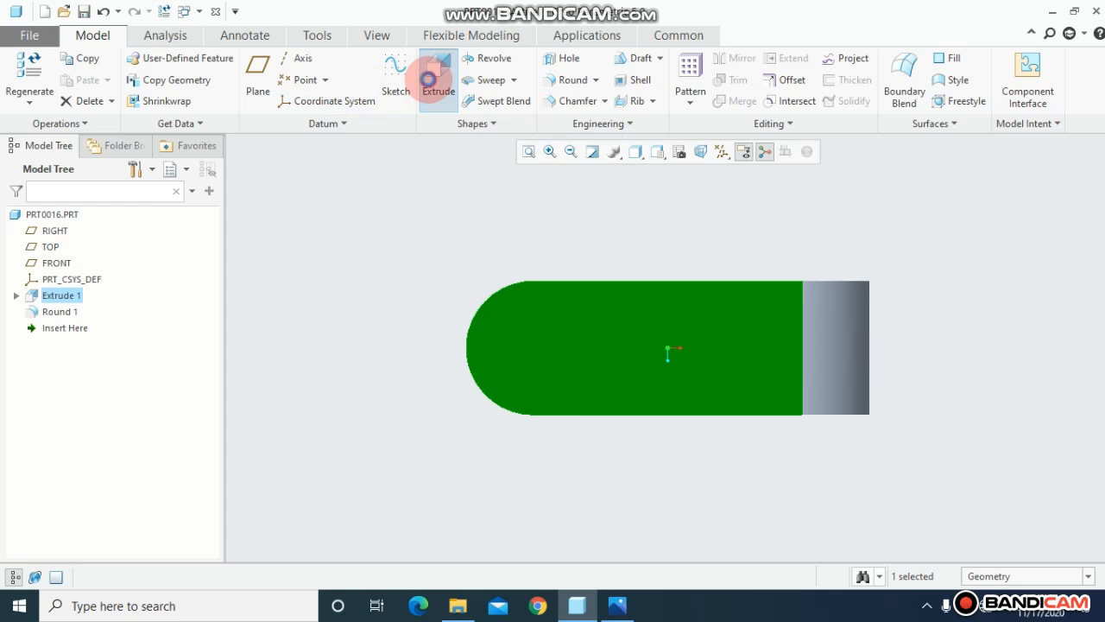
Sketch a center rectangle about 83 long on the midpoint of the block's right end and place a point at its center.
left_click(371, 80)
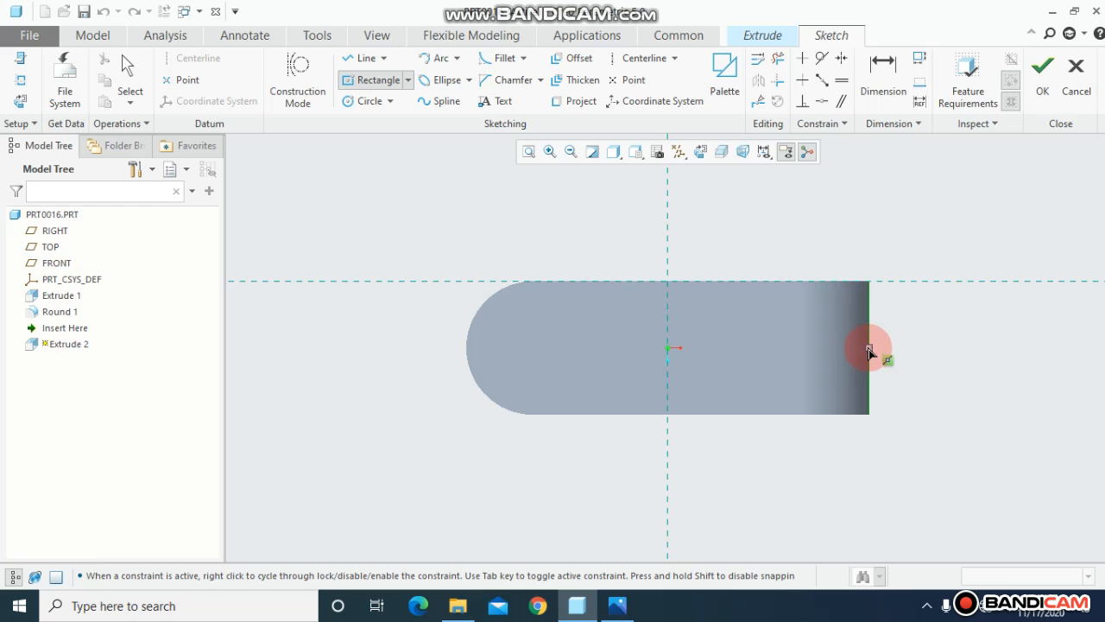
mouse_move(869, 348)
left_mouse_down()
mouse_move(774, 342)
mouse_move(757, 323)
left_mouse_up()
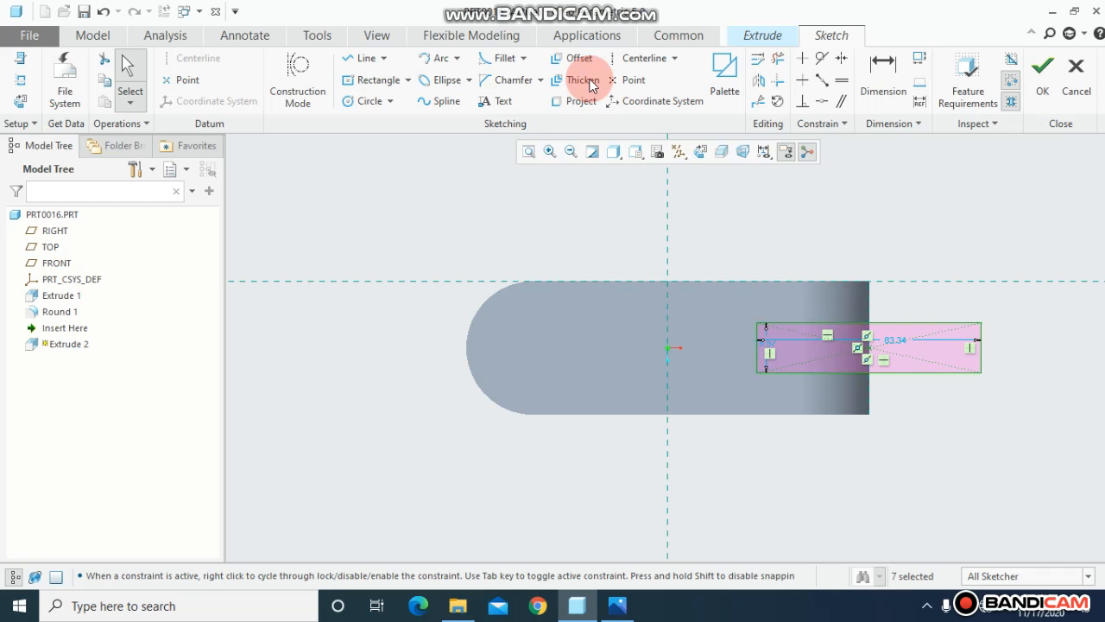
left_click(627, 79)
left_click(851, 351)
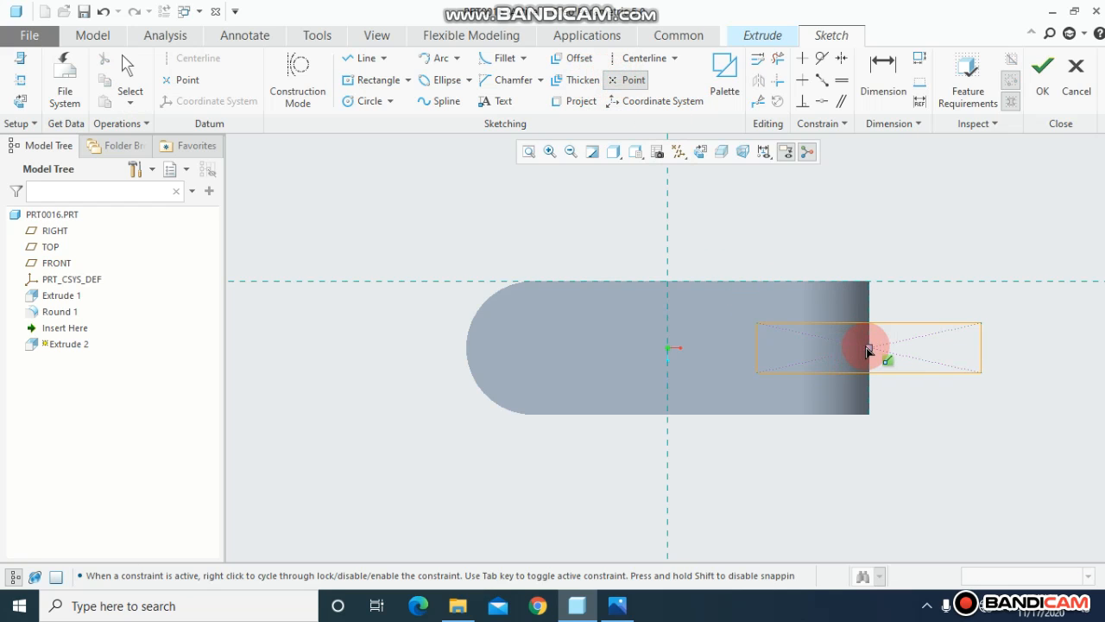
middle_click(865, 346)
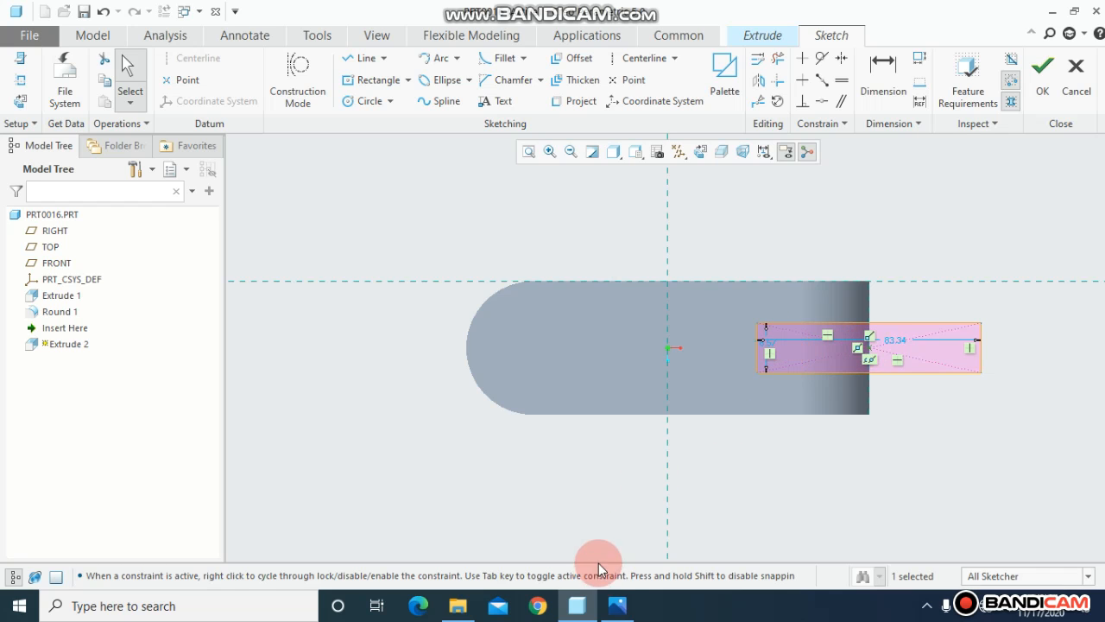
Check the slot width in the reference drawing and set the rectangle's height to 20.
left_click(617, 606)
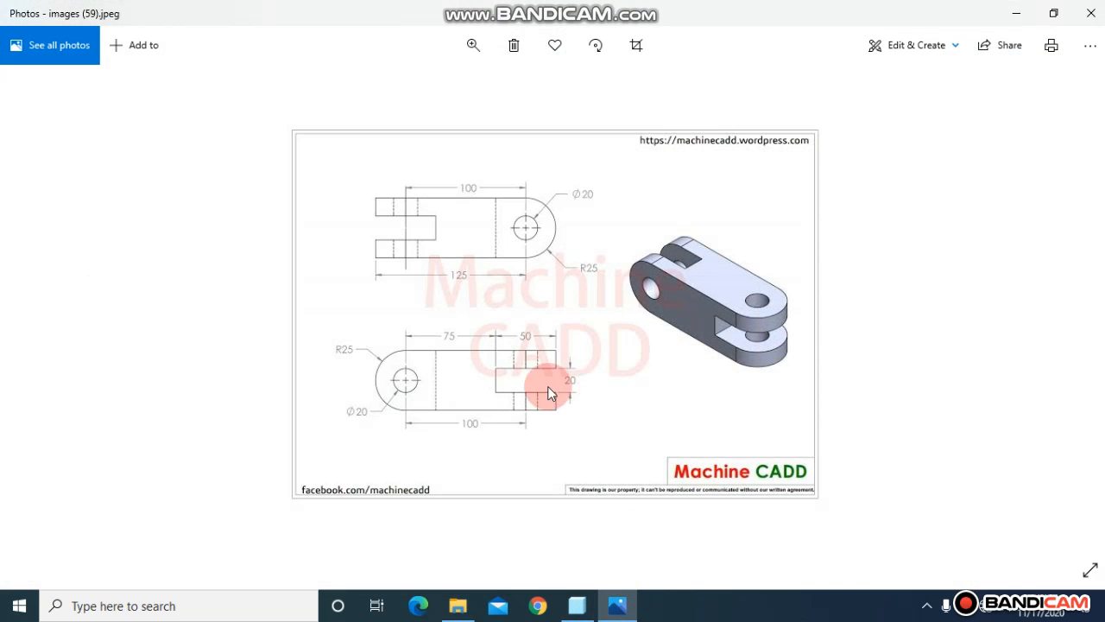
left_click(580, 605)
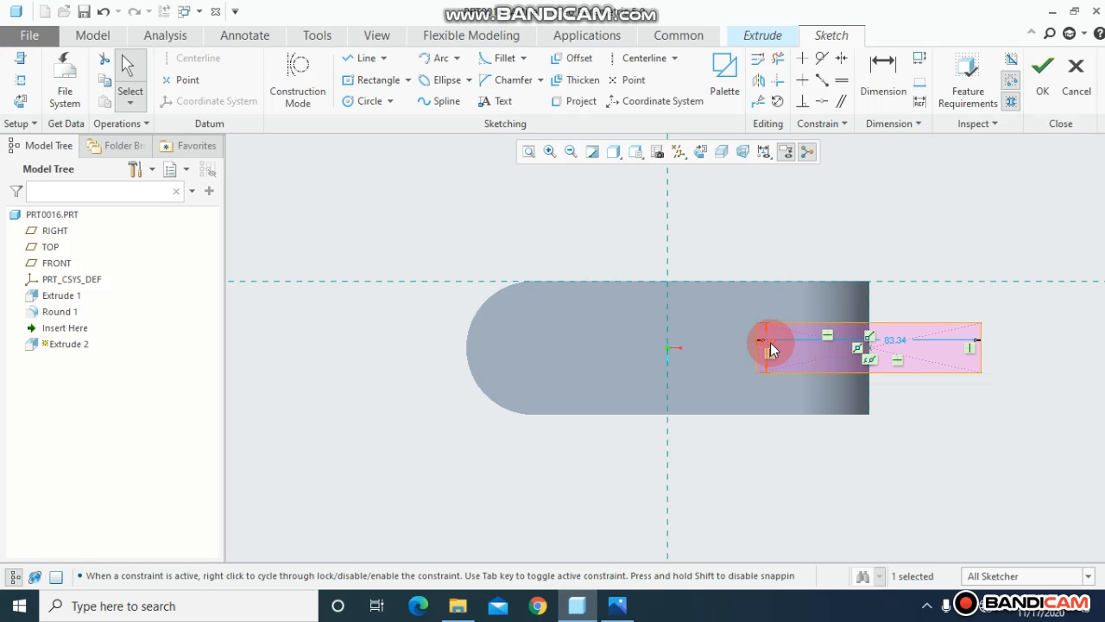
double_click(770, 342)
type("20")
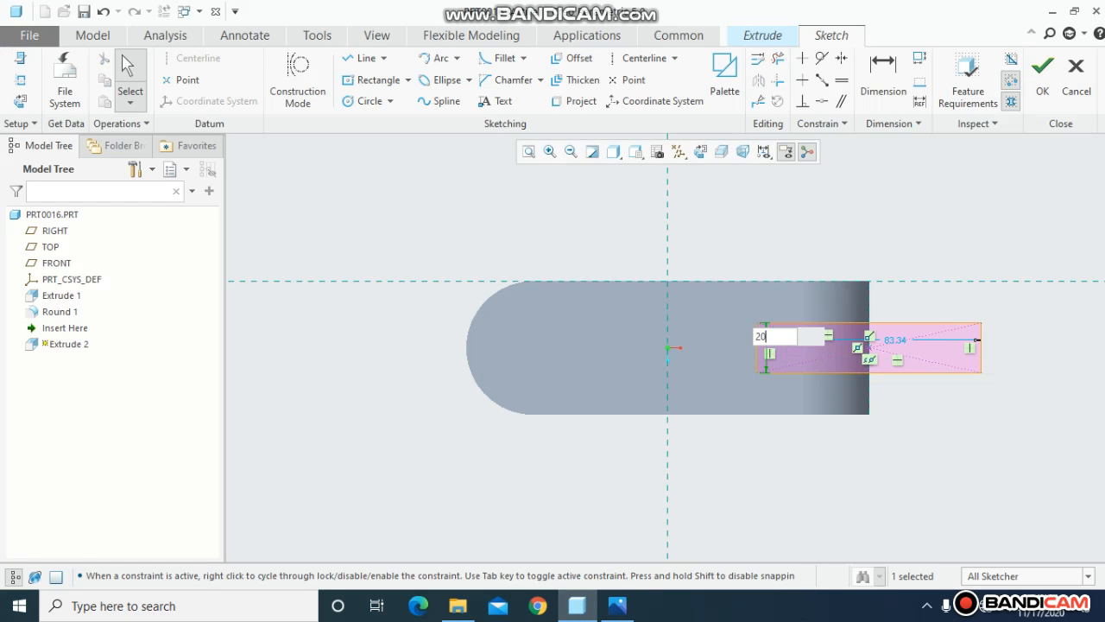
key("Return")
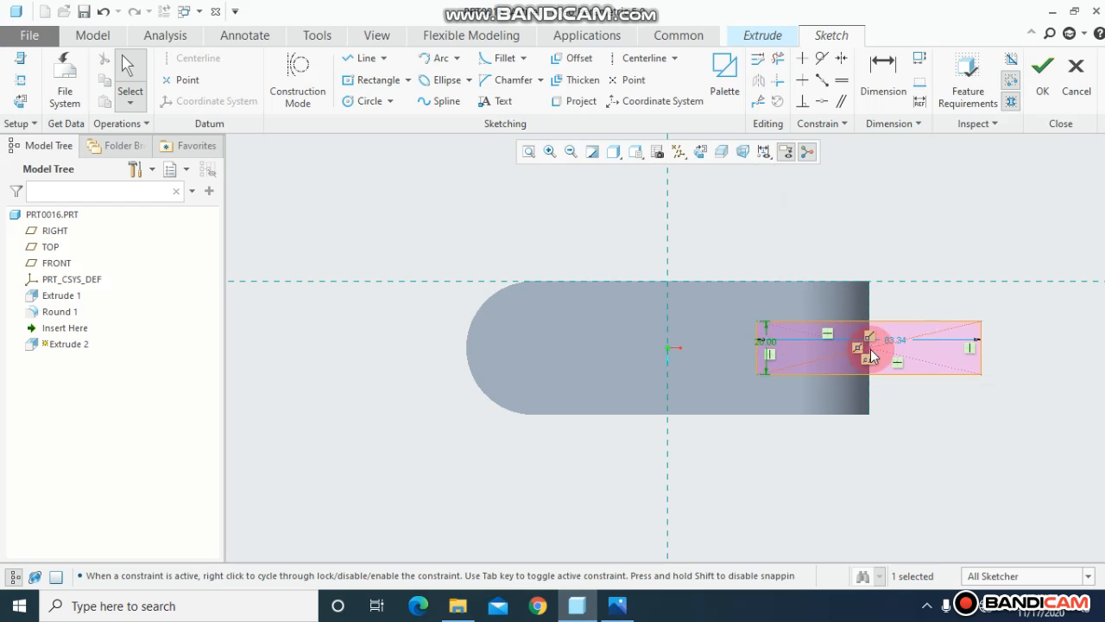
Dimension the distance from the rectangle's left side to the block's right end as 50.
left_click(745, 348)
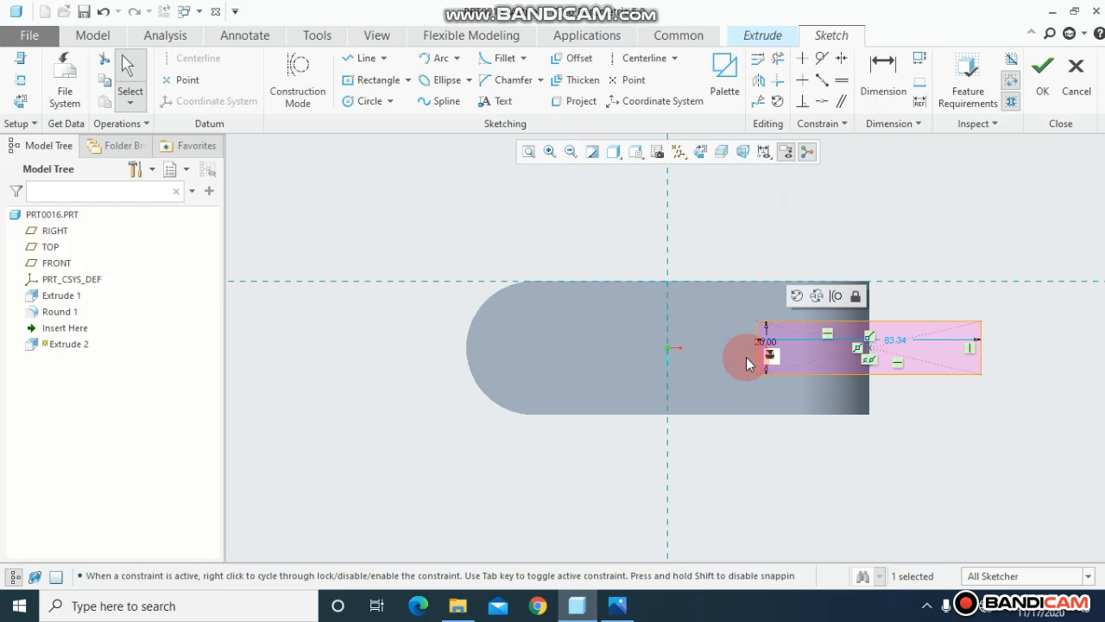
left_click(898, 90)
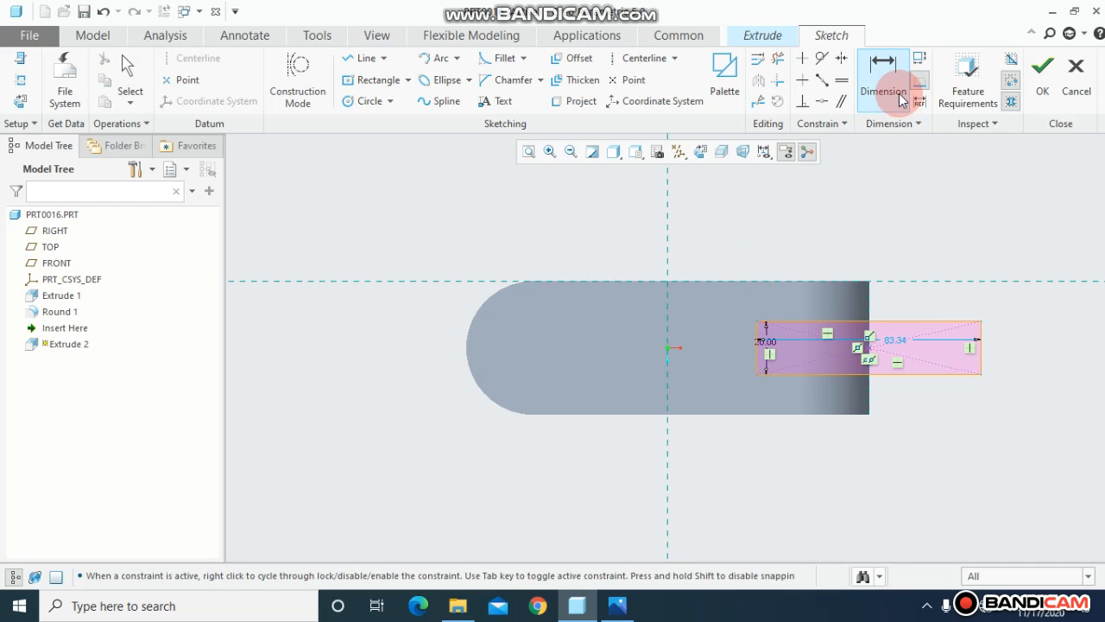
left_click(750, 354)
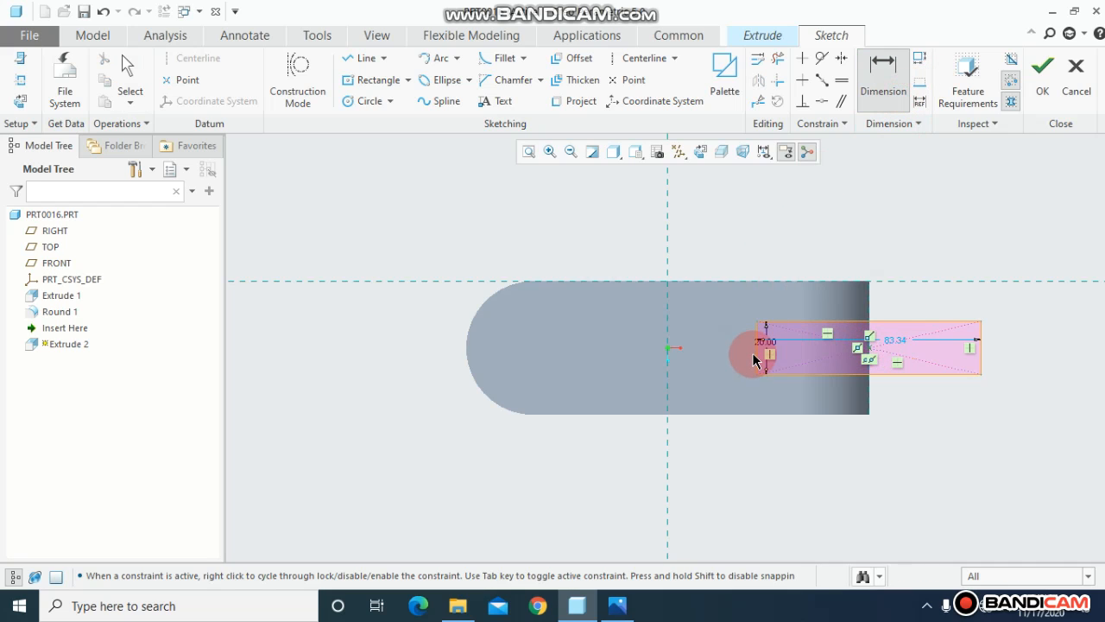
middle_click(821, 428)
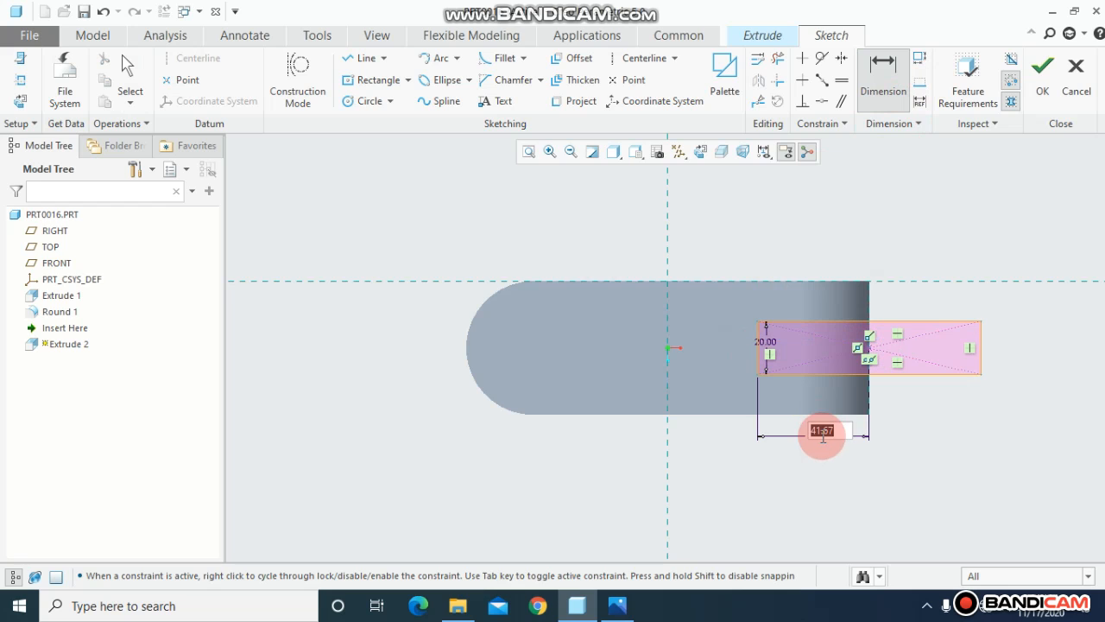
type("50")
left_click(819, 439)
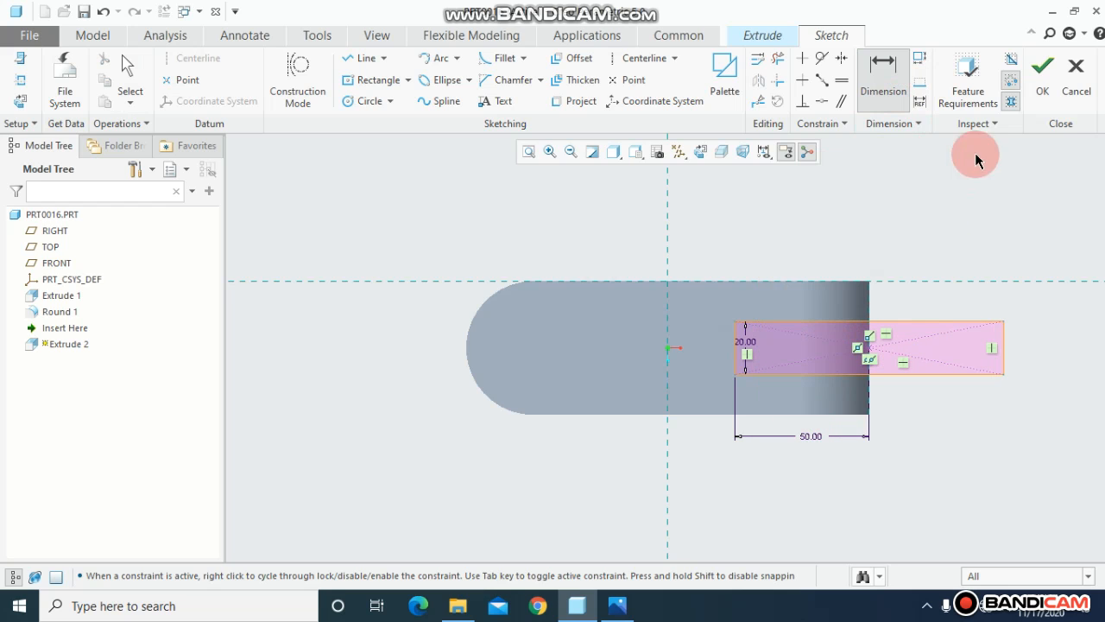
Finish the sketch and extrude it into the block as a material-removing cut through all.
left_click(1042, 82)
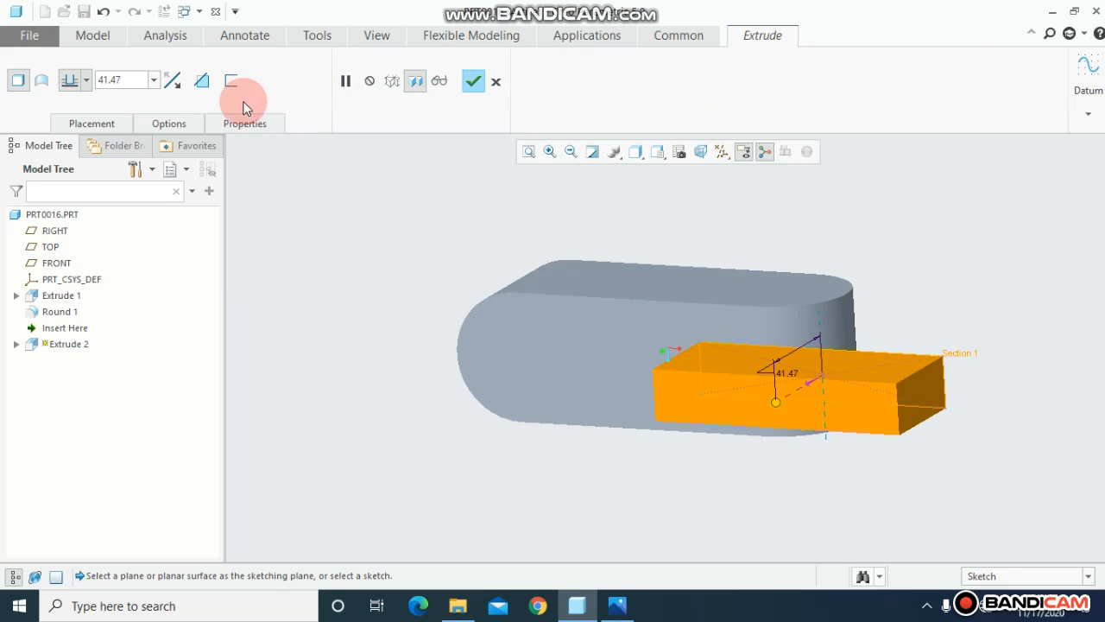
left_click(175, 84)
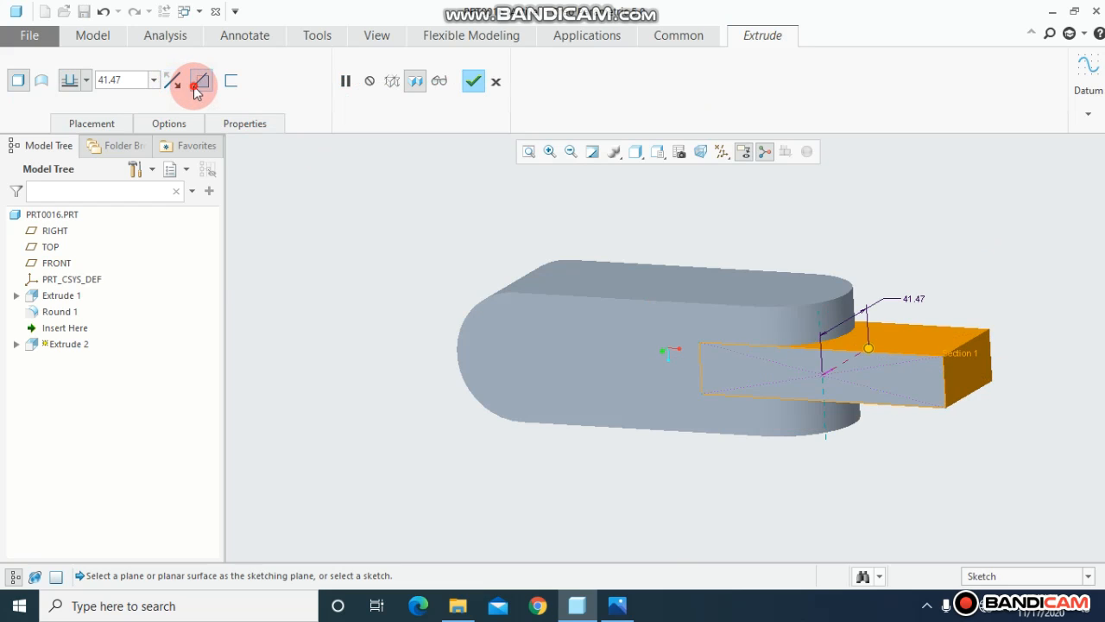
left_click(198, 81)
left_click(89, 87)
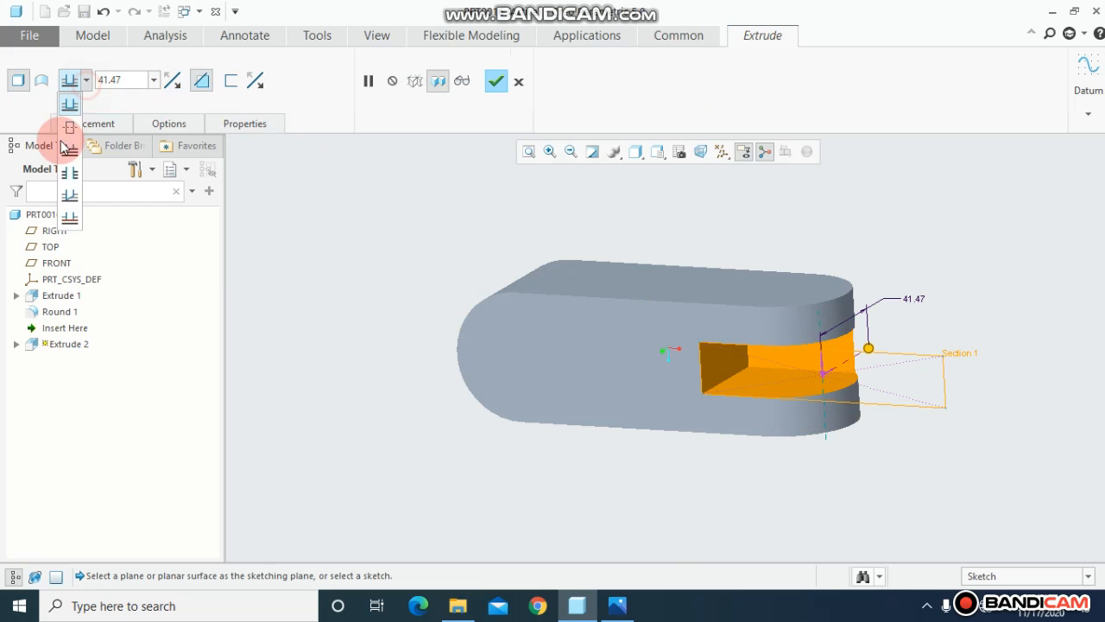
left_click(67, 177)
left_click(499, 81)
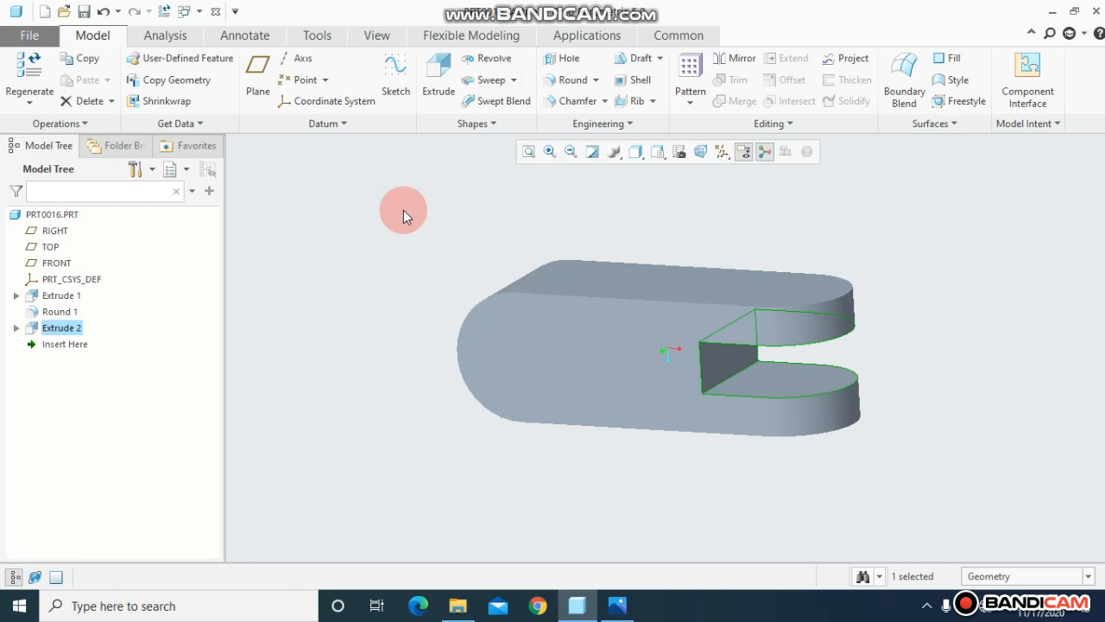
Orient the flat face with the rounded right end face-on and start an extrude sketch on it.
middle_click_drag(406, 210, 417, 254)
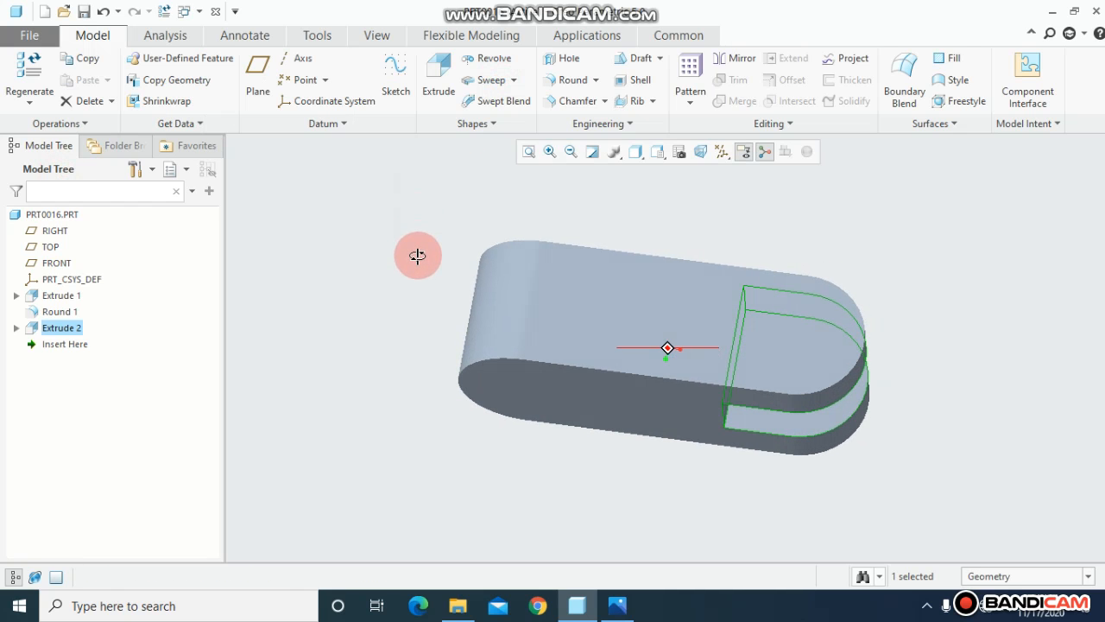
left_click(595, 321)
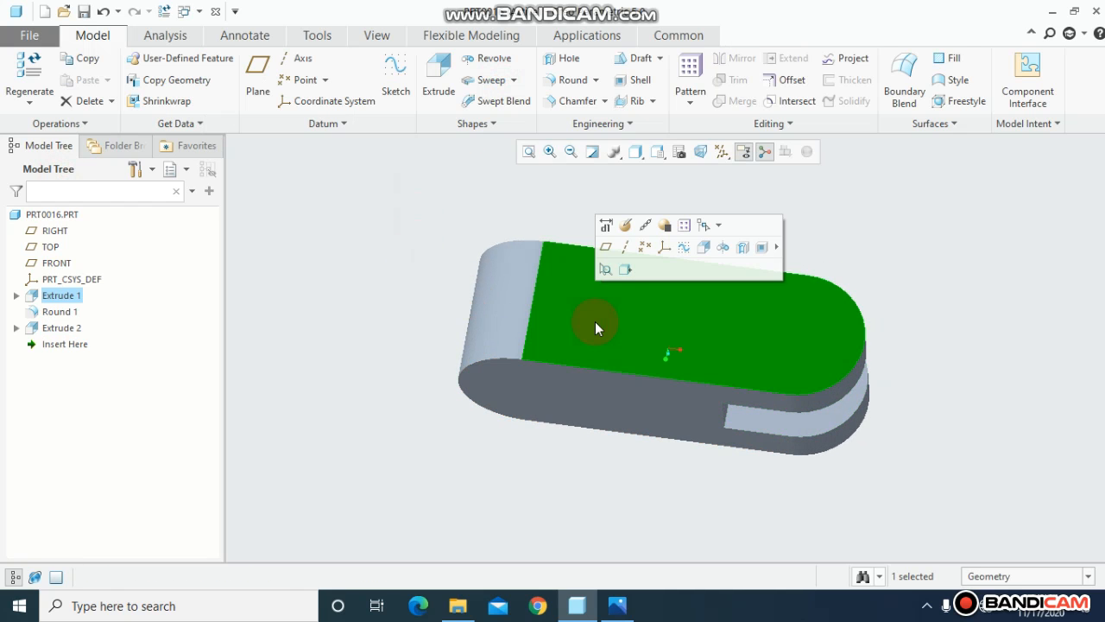
left_click(627, 266)
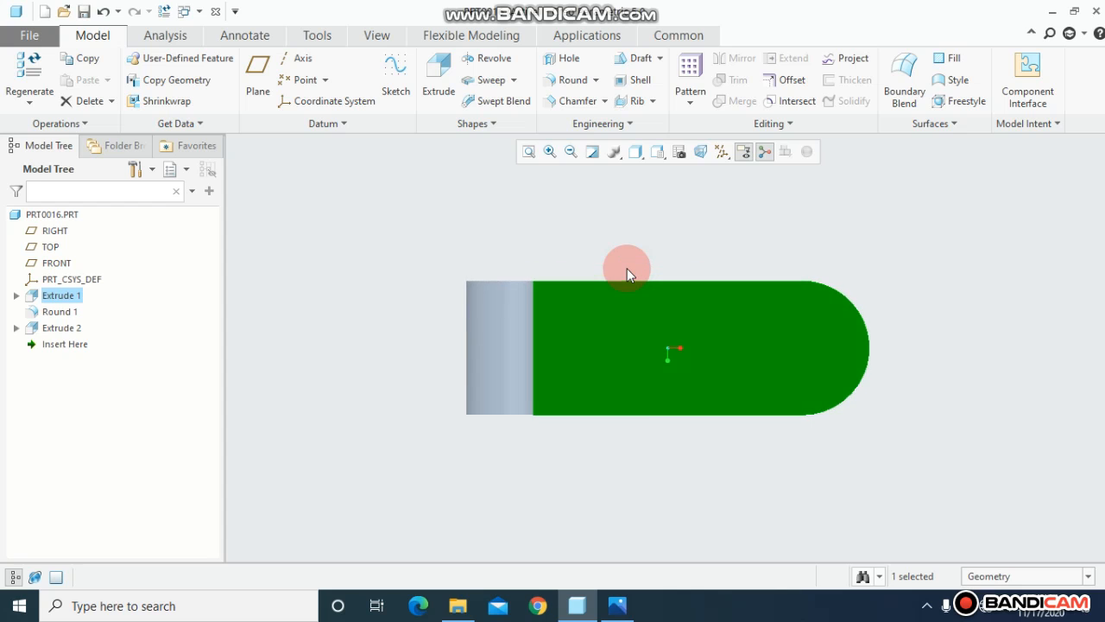
left_click(448, 98)
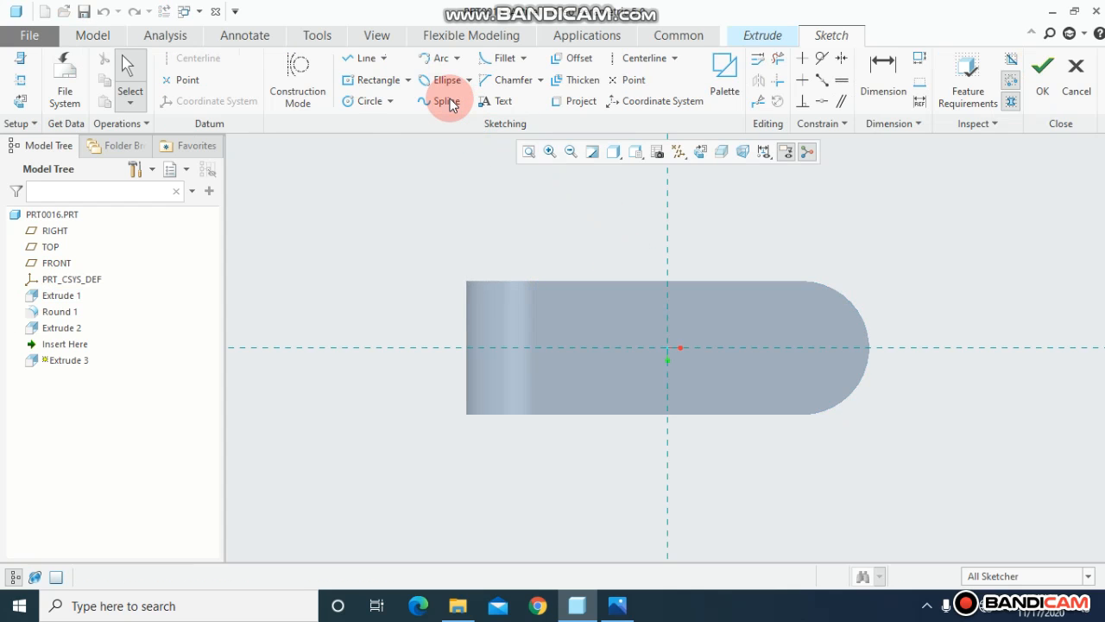
Sketch a center rectangle about 86 by 26 on the midpoint of the block's left end and place a point at its center.
left_click(373, 79)
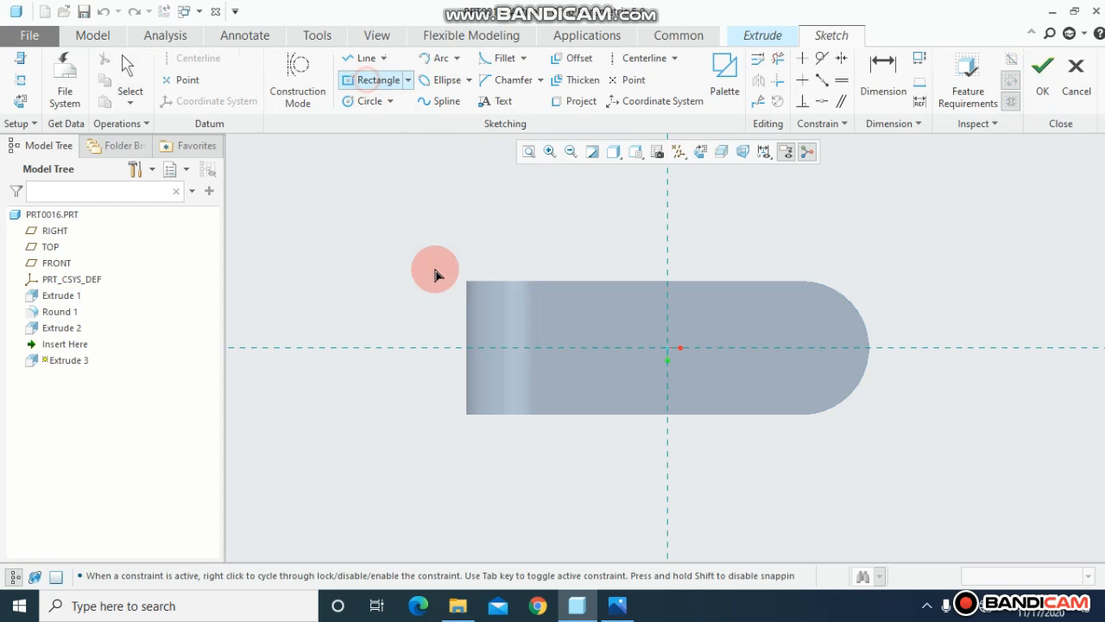
left_click(469, 347)
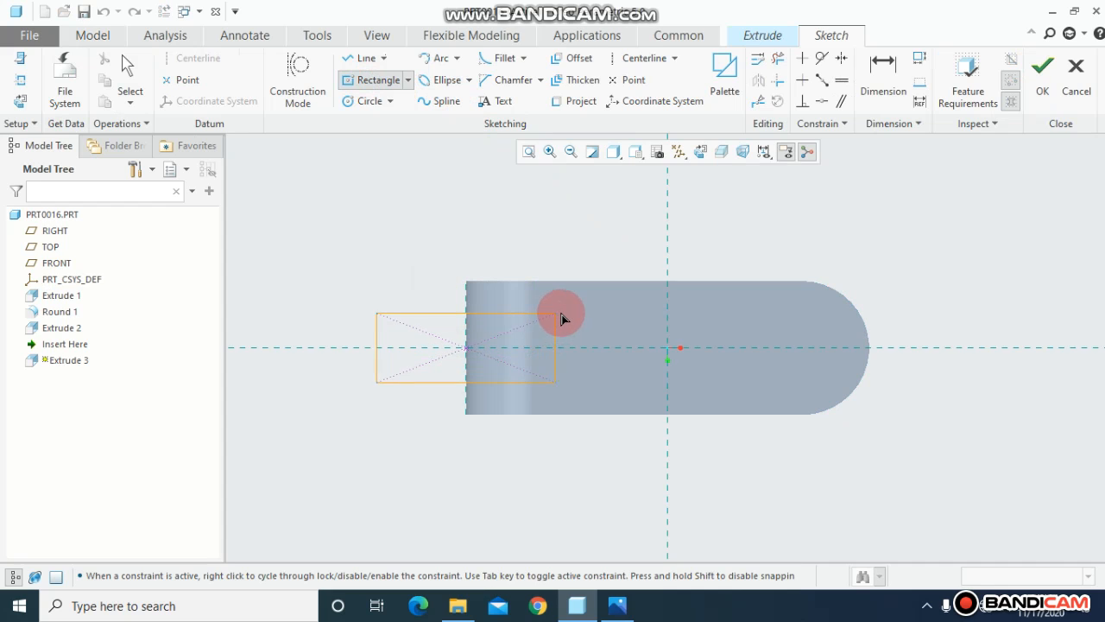
left_click(582, 312)
left_click(628, 79)
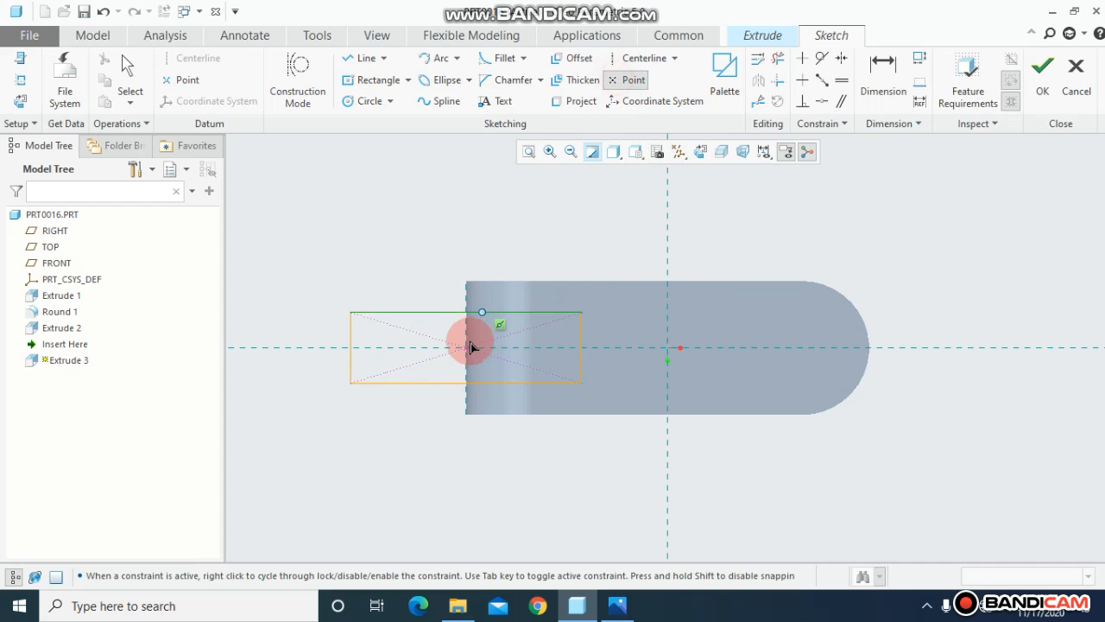
left_click(472, 346)
middle_click(474, 347)
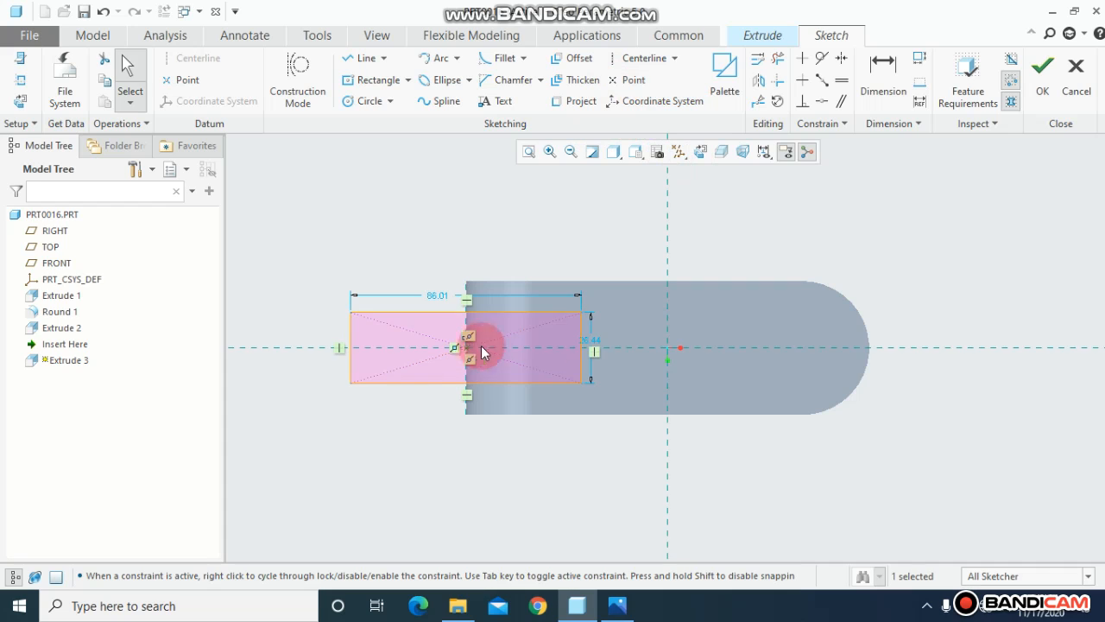
Set the height of the rectangle at the block's left end to 20.
left_click_drag(596, 347, 594, 349)
type("2")
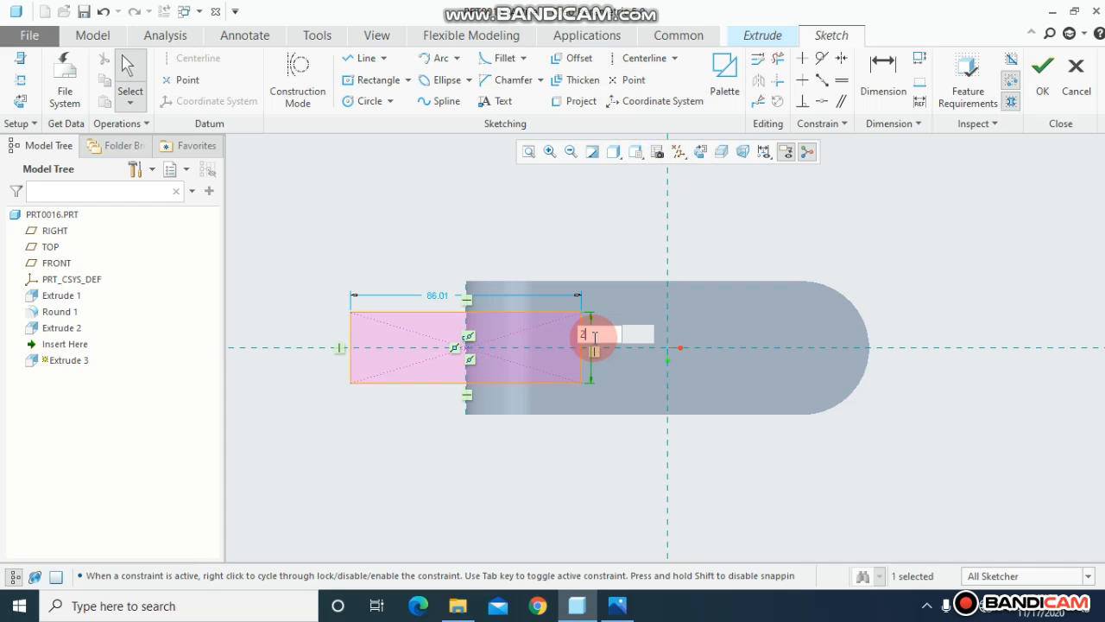
type("0")
key("Return")
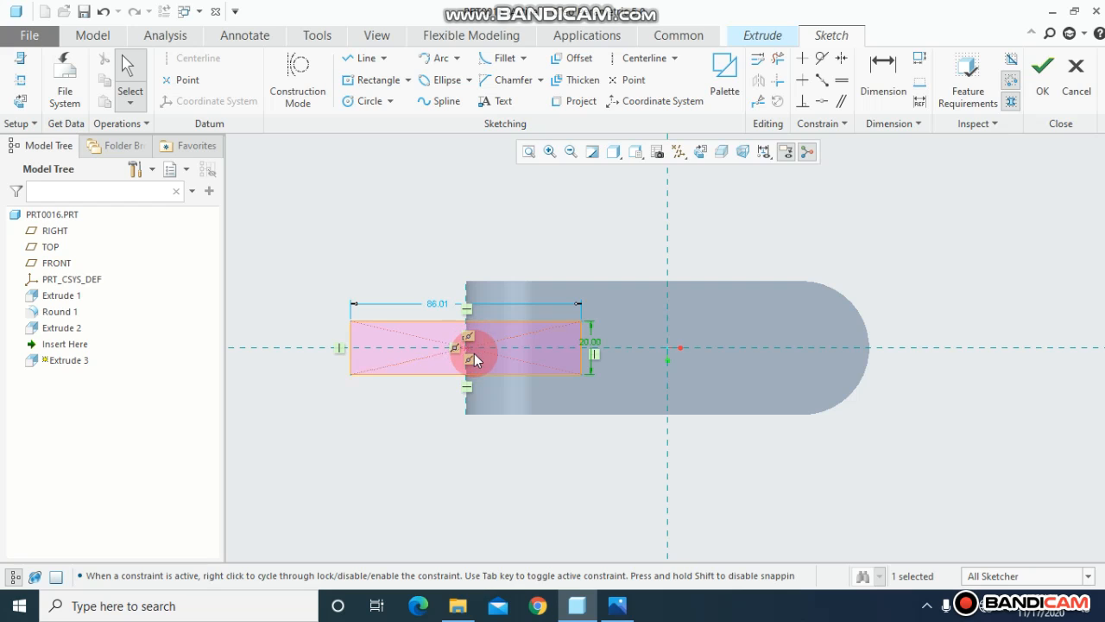
Dimension the rectangle's right edge from the block's left end and set the distance to 50.
left_click(554, 349)
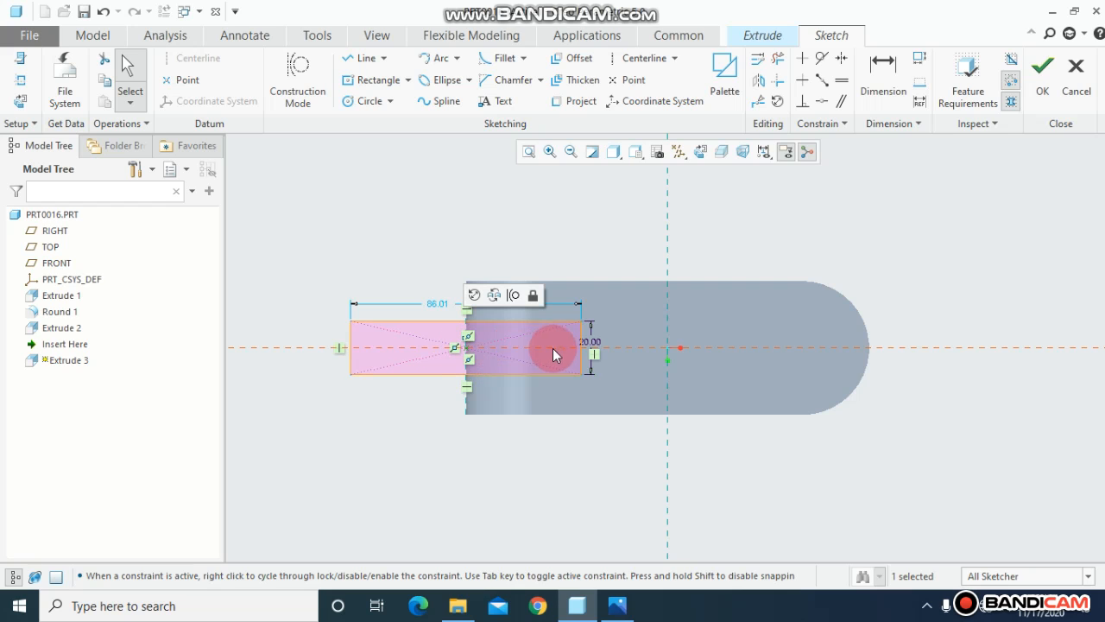
left_click(583, 358)
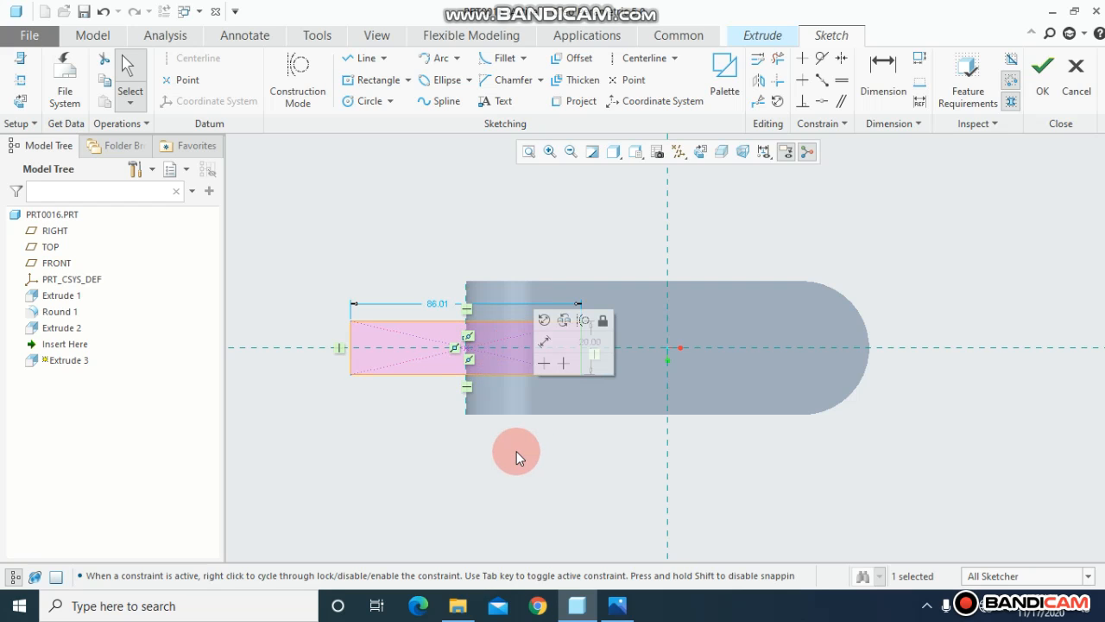
left_click(882, 76)
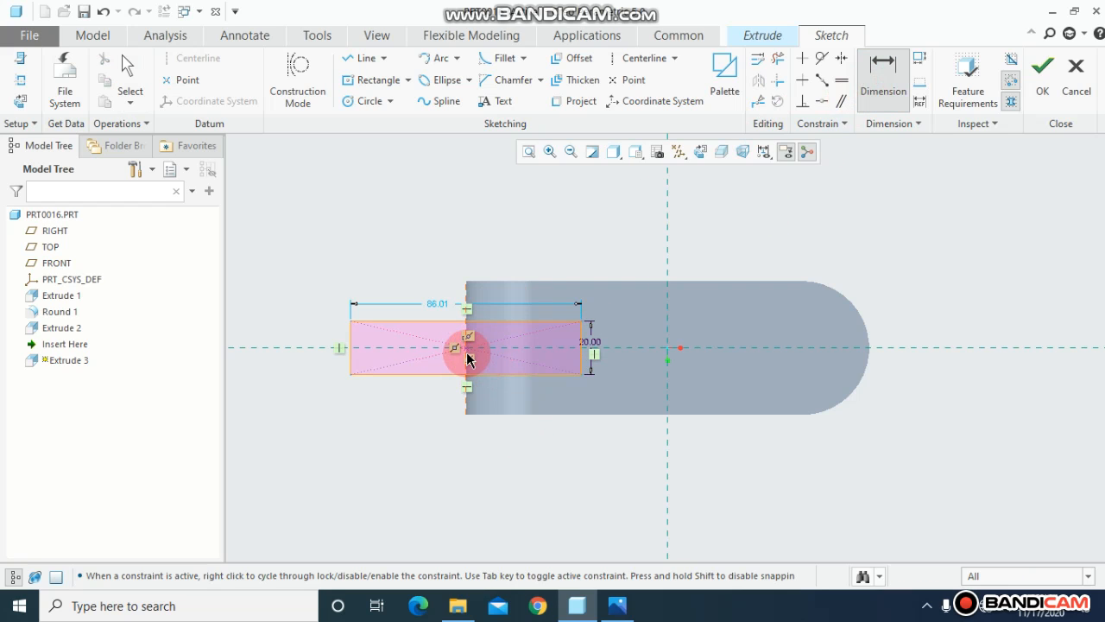
left_click(585, 350)
middle_click(501, 440)
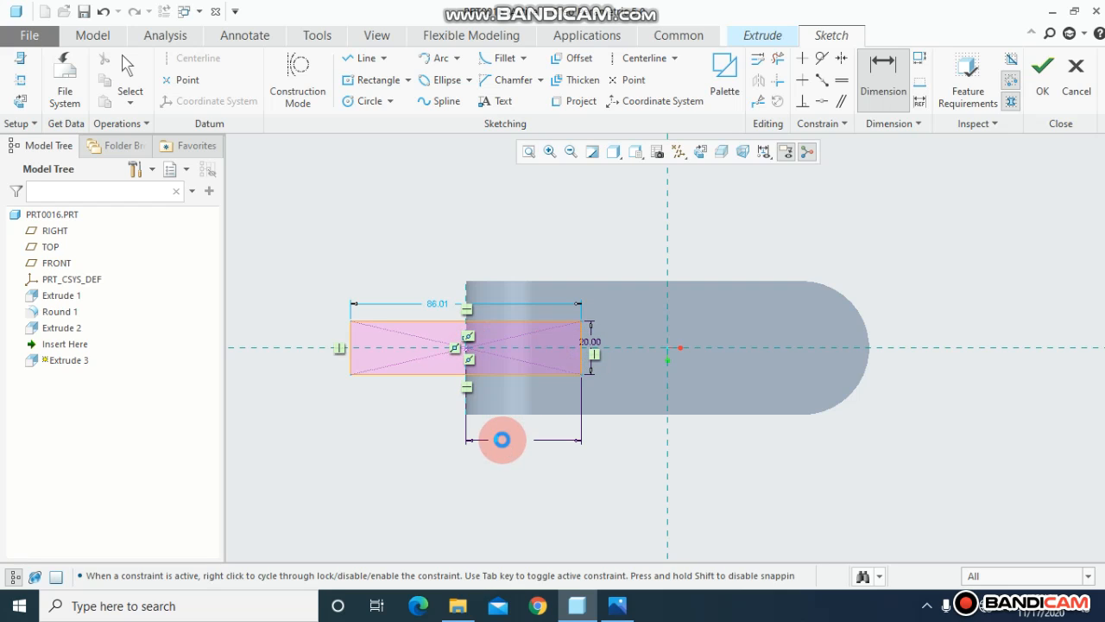
type("50")
middle_click(506, 443)
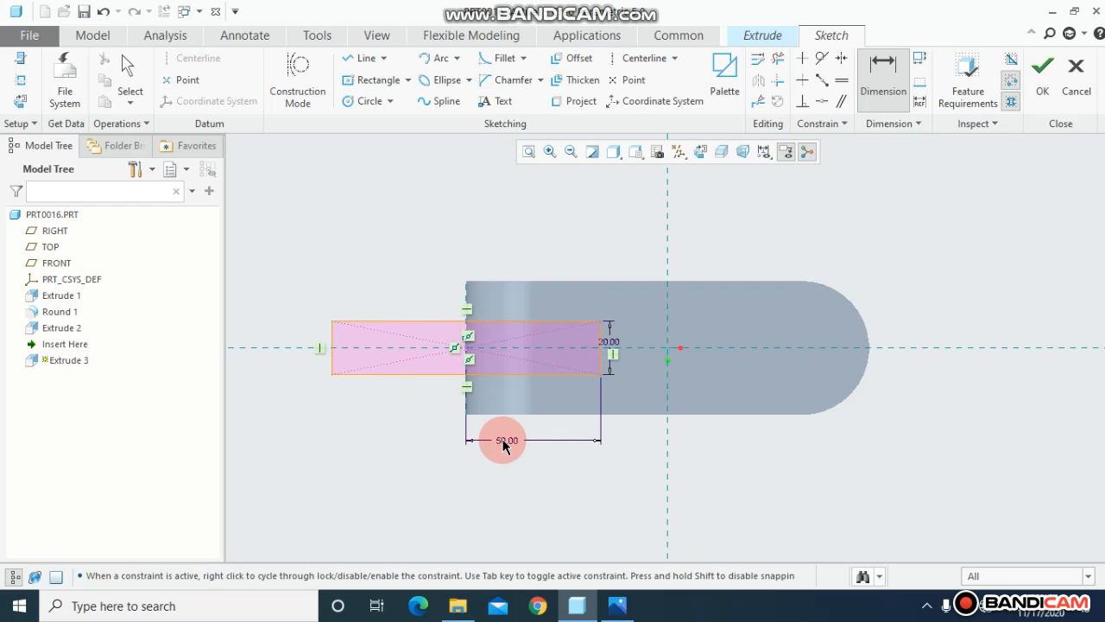
Finish the slot sketch and extrude it into the block as a material-removing cut through all.
left_click(1041, 77)
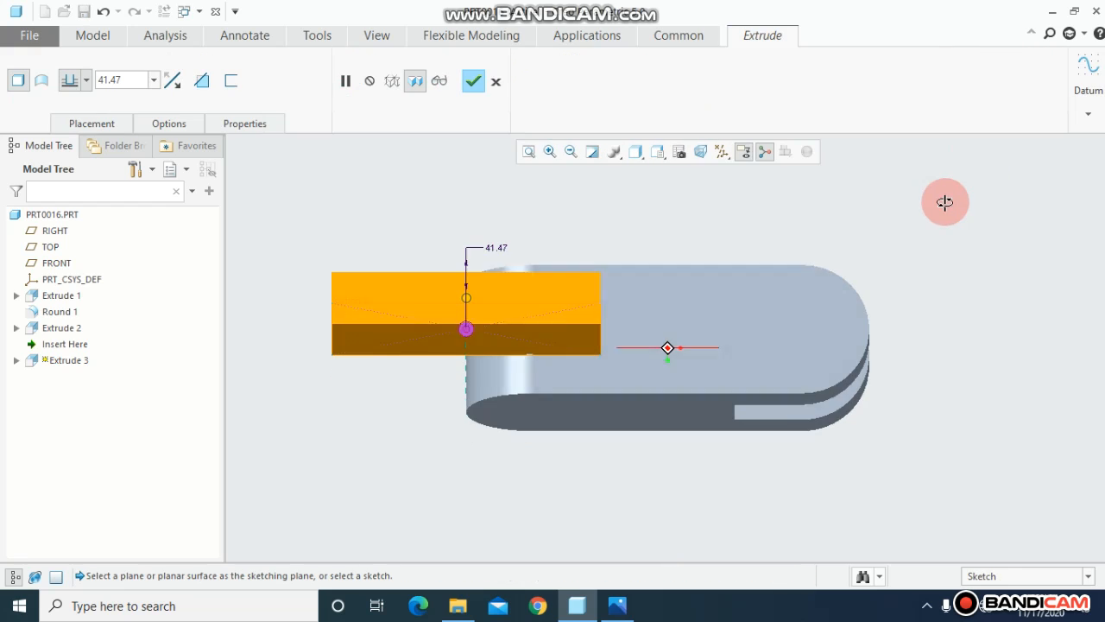
left_click(172, 81)
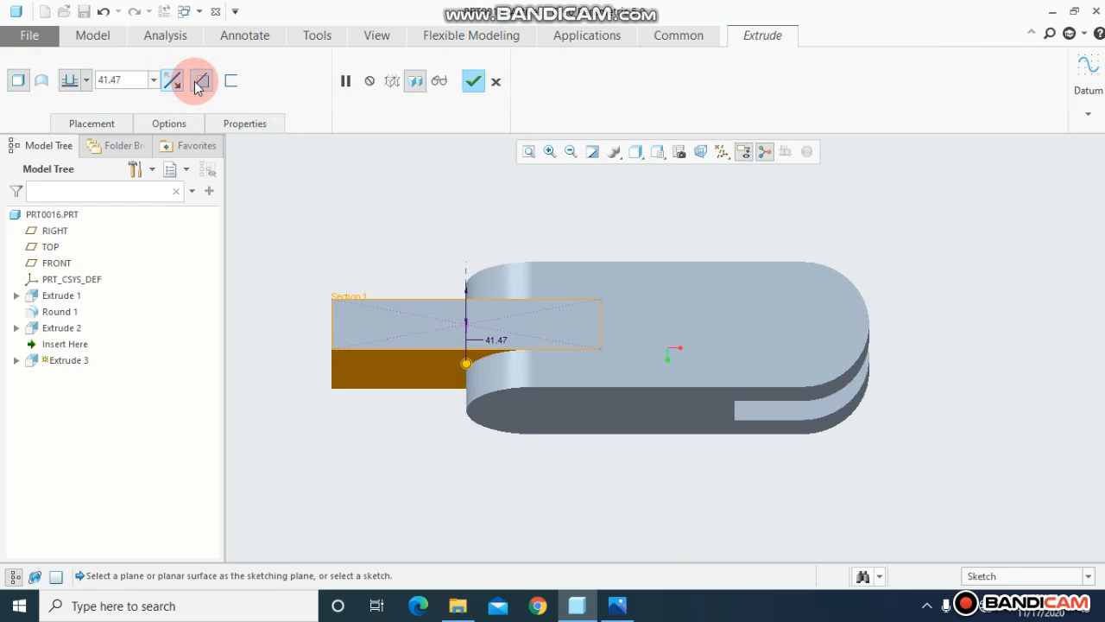
left_click(201, 81)
middle_click_drag(294, 213, 299, 206)
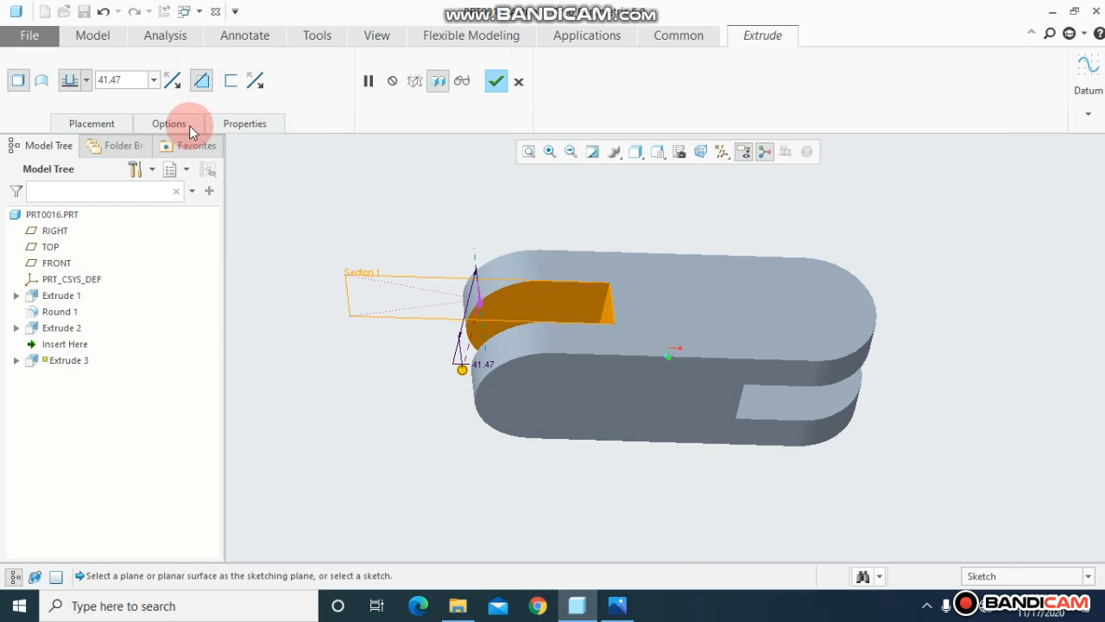
left_click(85, 80)
left_click(69, 155)
left_click(496, 82)
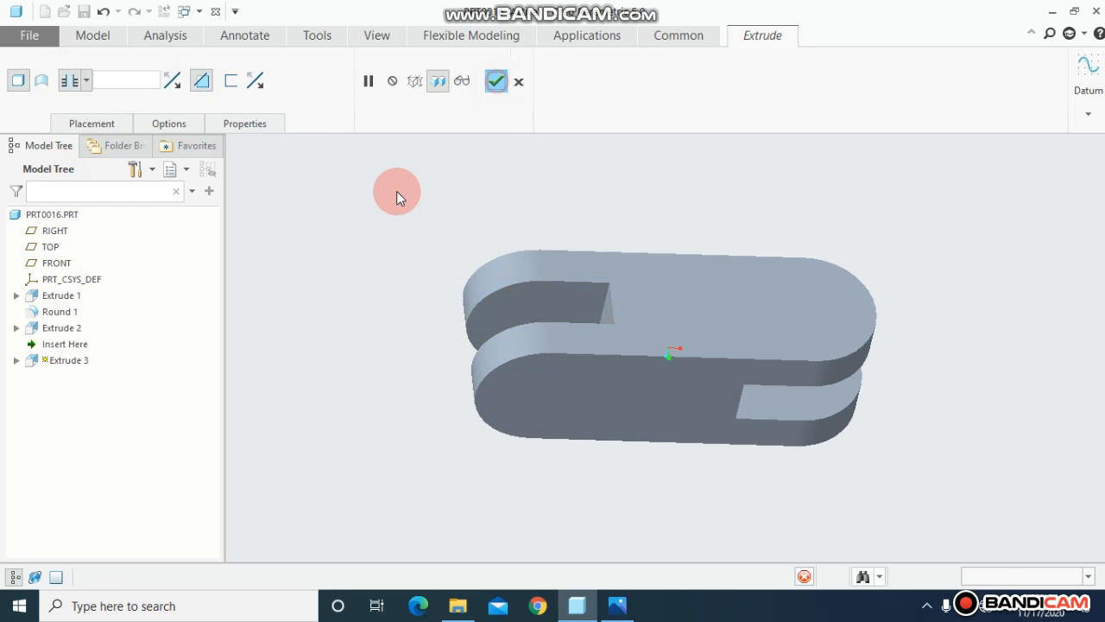
mouse_move(396, 190)
middle_mouse_down()
mouse_move(414, 190)
mouse_move(409, 207)
mouse_move(406, 196)
middle_mouse_up()
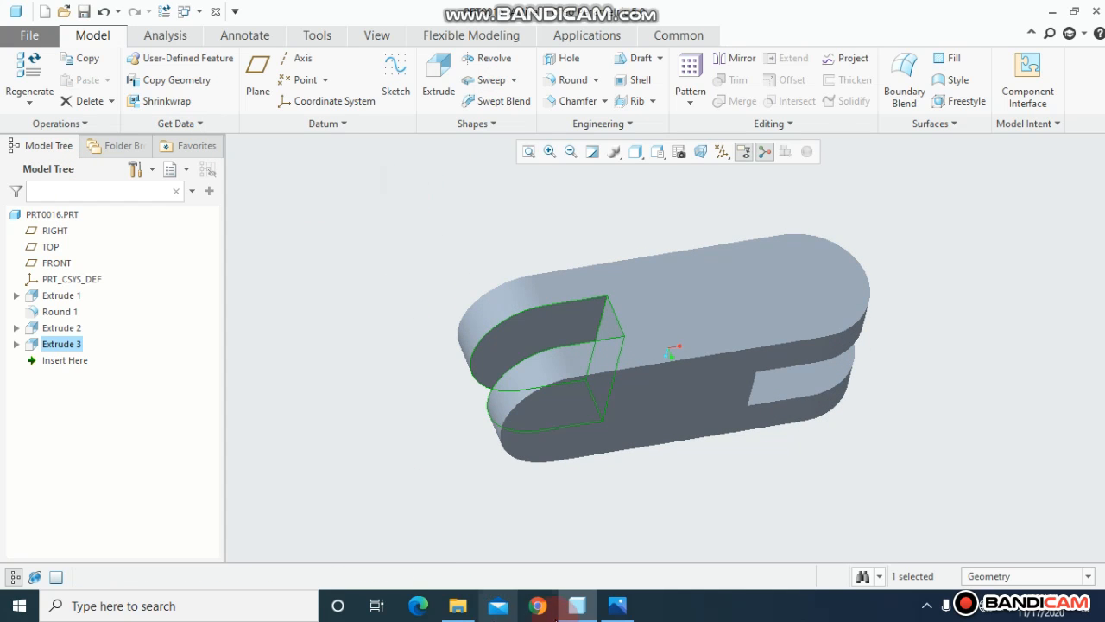
Consult the reference drawing, then orient the flat side face with the rounded left end face-on and start an extrude sketch on it.
left_click(623, 616)
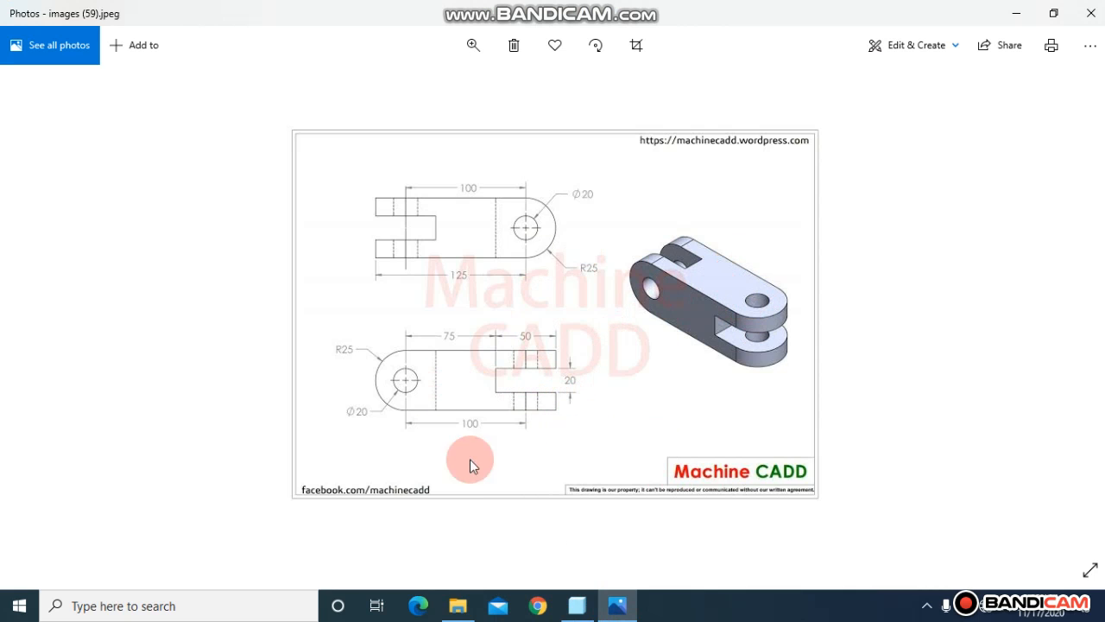
left_click(574, 610)
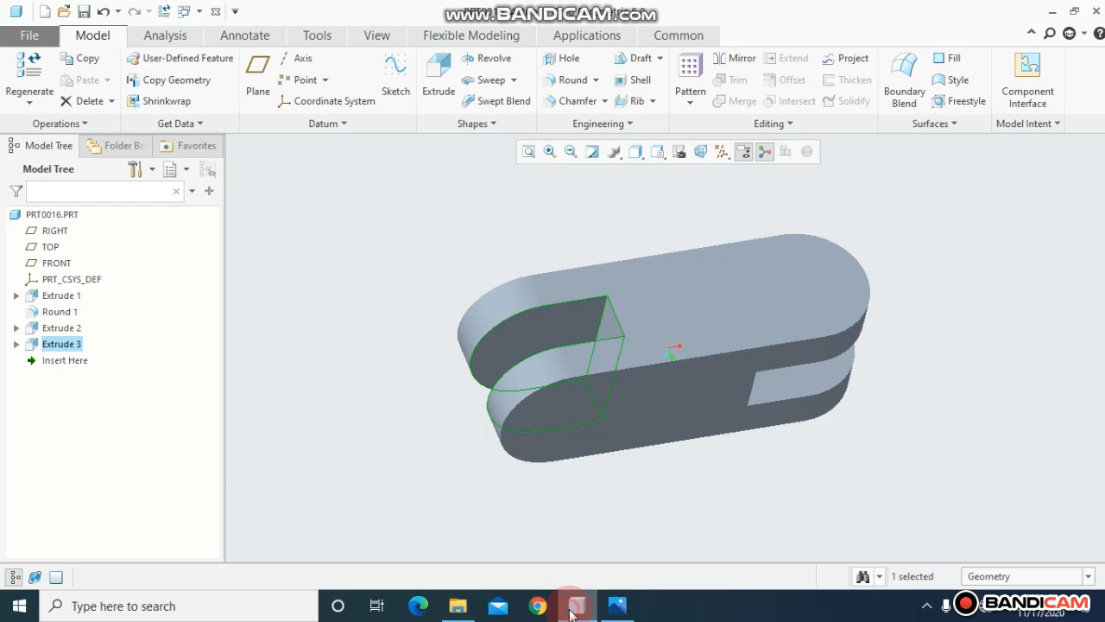
left_click(556, 435)
left_click(573, 360)
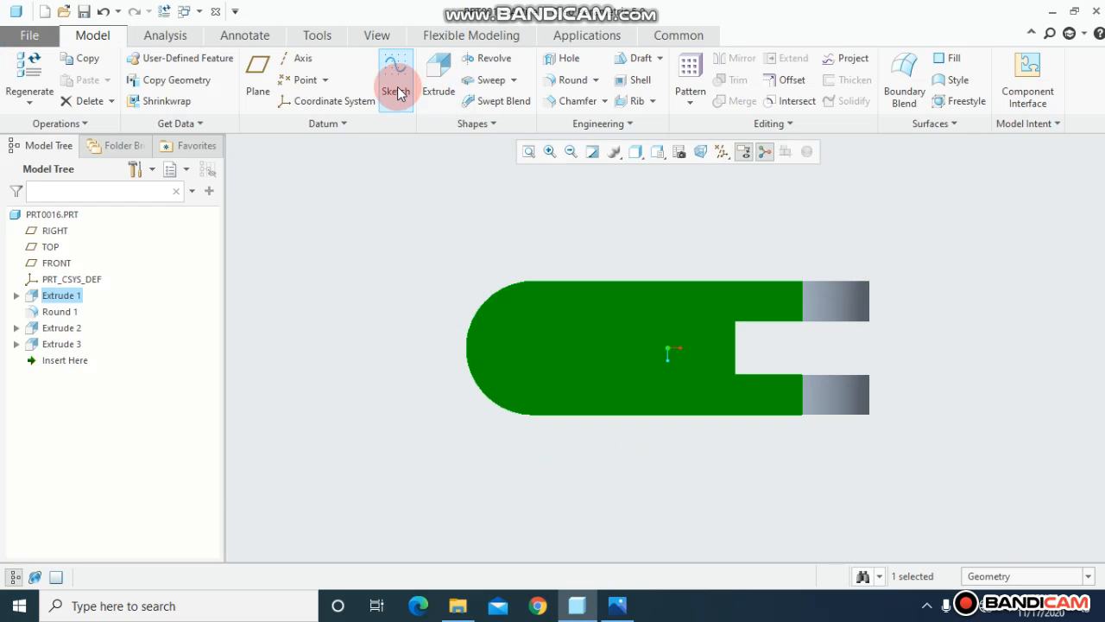
left_click(439, 81)
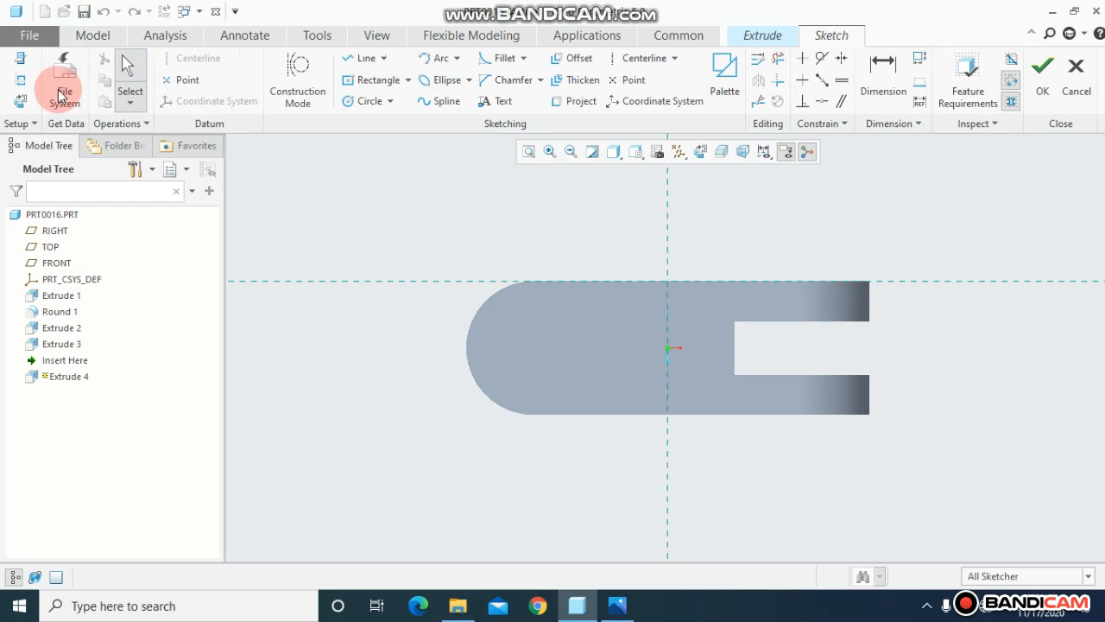
Add the rounded left end as a sketch reference and draw a circle of diameter 20 concentric with it.
left_click(20, 79)
left_click(501, 294)
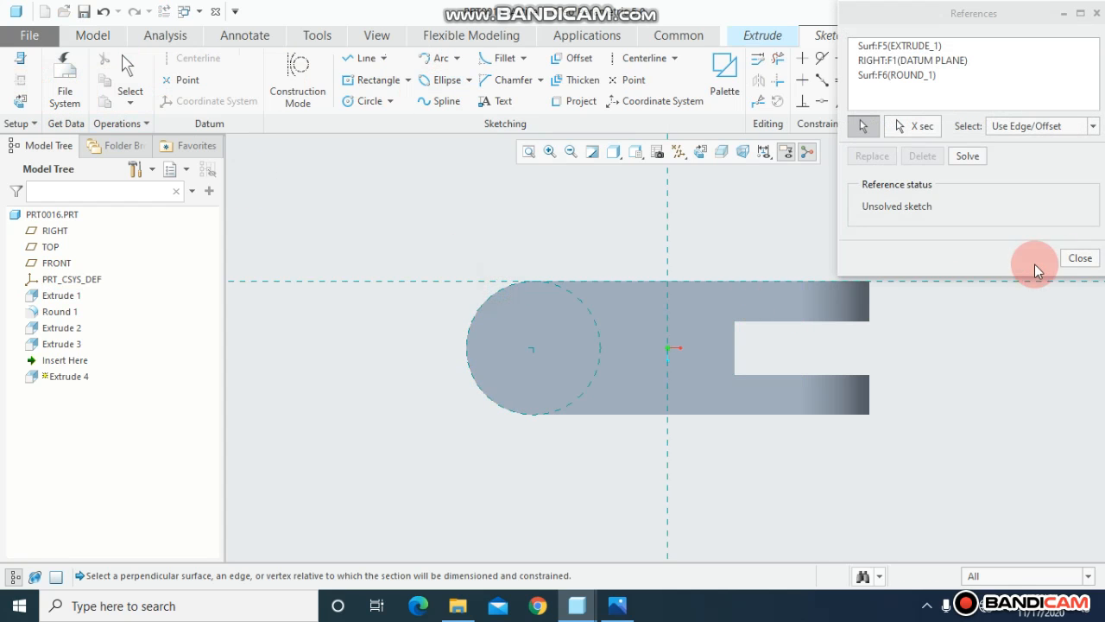
left_click(1080, 258)
left_click(366, 110)
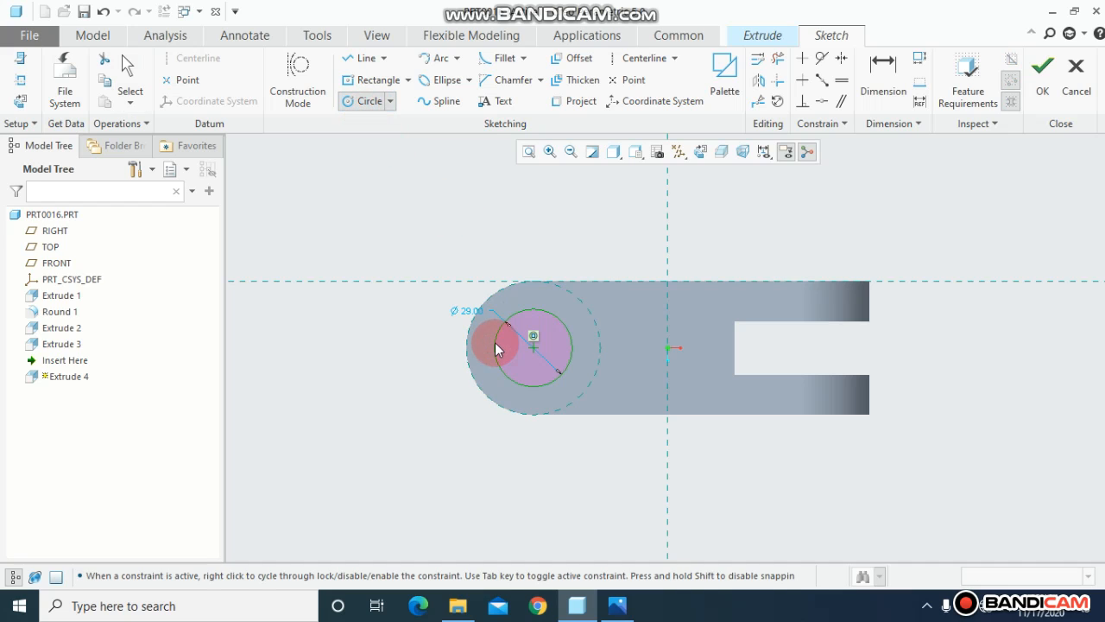
middle_click(495, 342)
double_click(468, 312)
type("2")
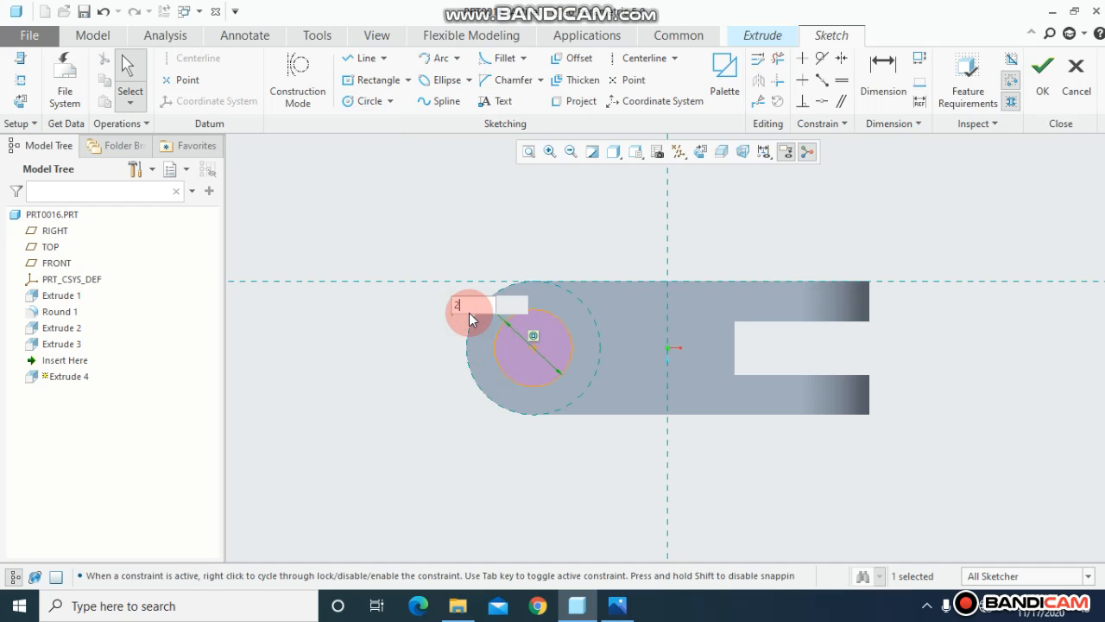
type("0")
key("Return")
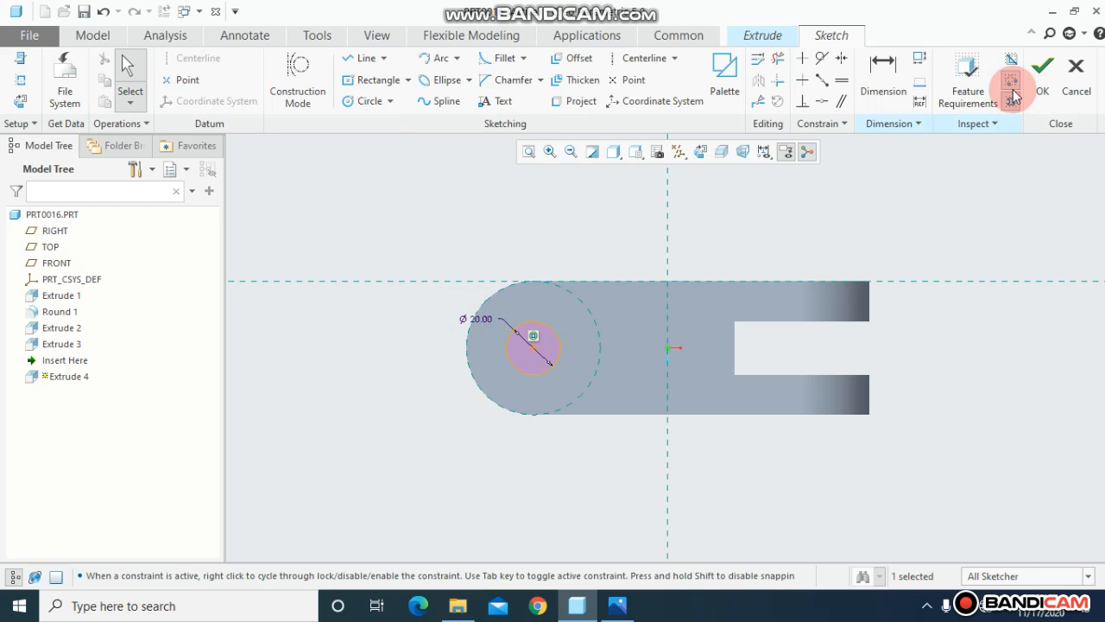
Finish the circle sketch and extrude it through both left fork arms as a material-removing cut through all.
left_click(1039, 83)
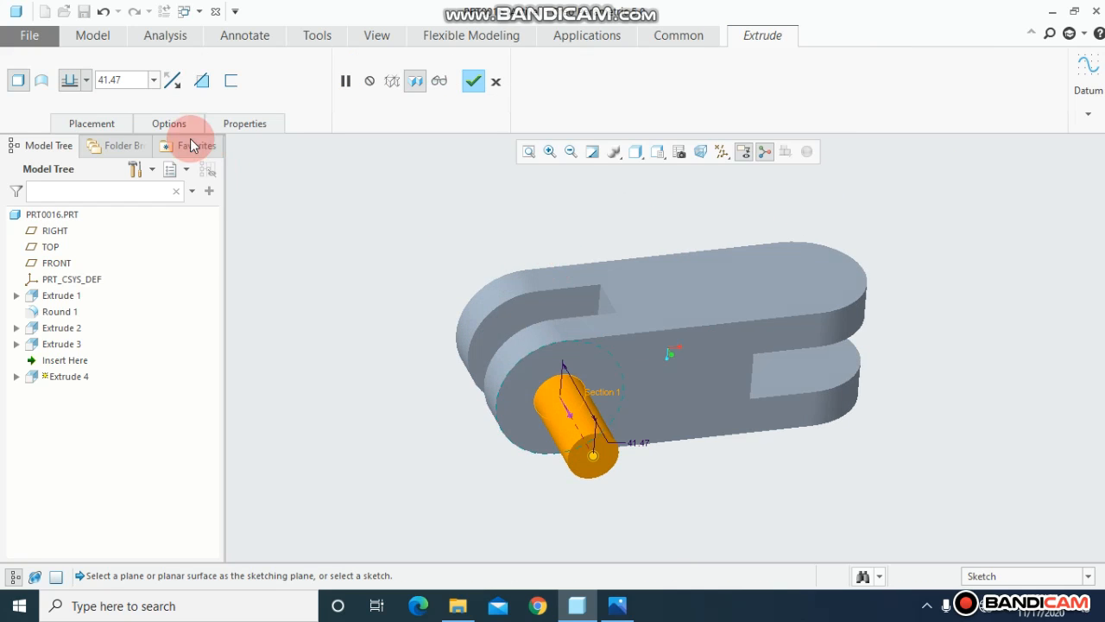
left_click(176, 83)
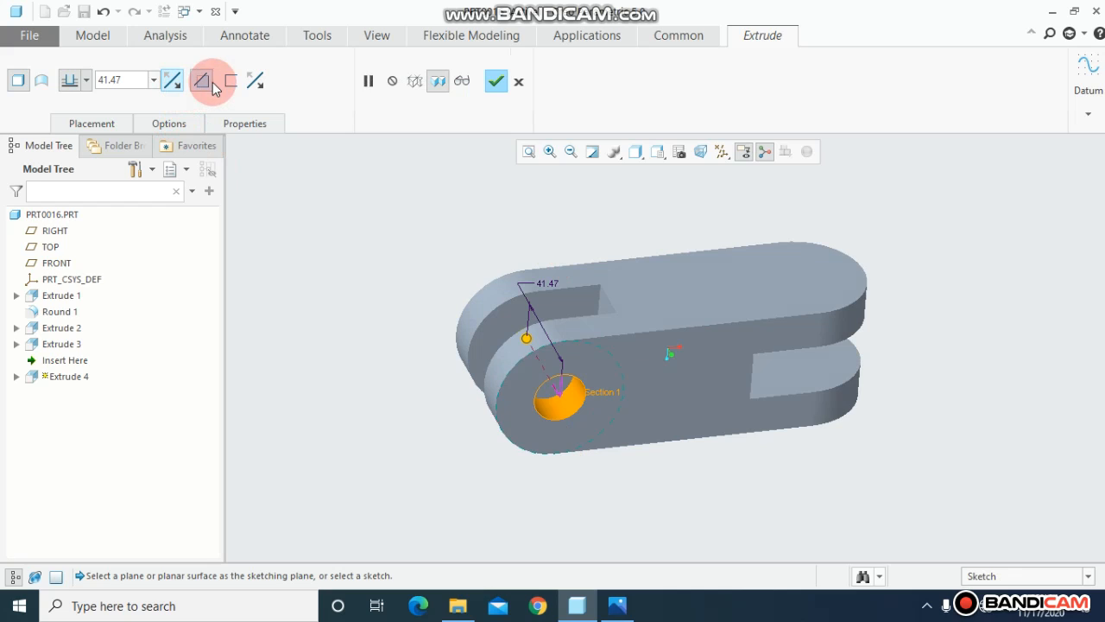
left_click(85, 81)
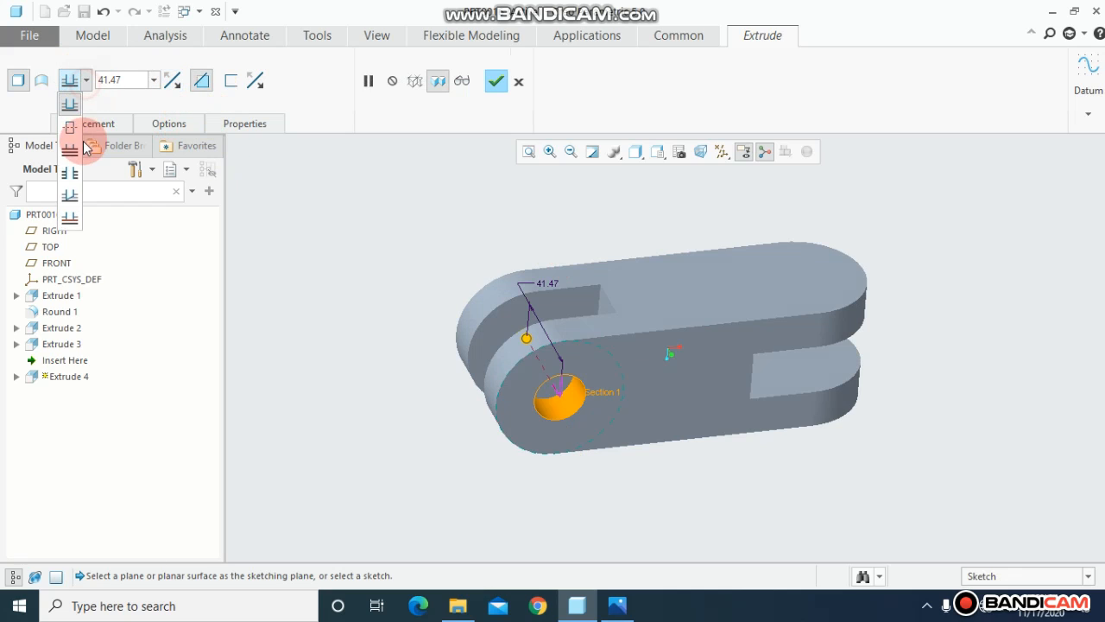
left_click(69, 171)
middle_click_drag(333, 222, 344, 229)
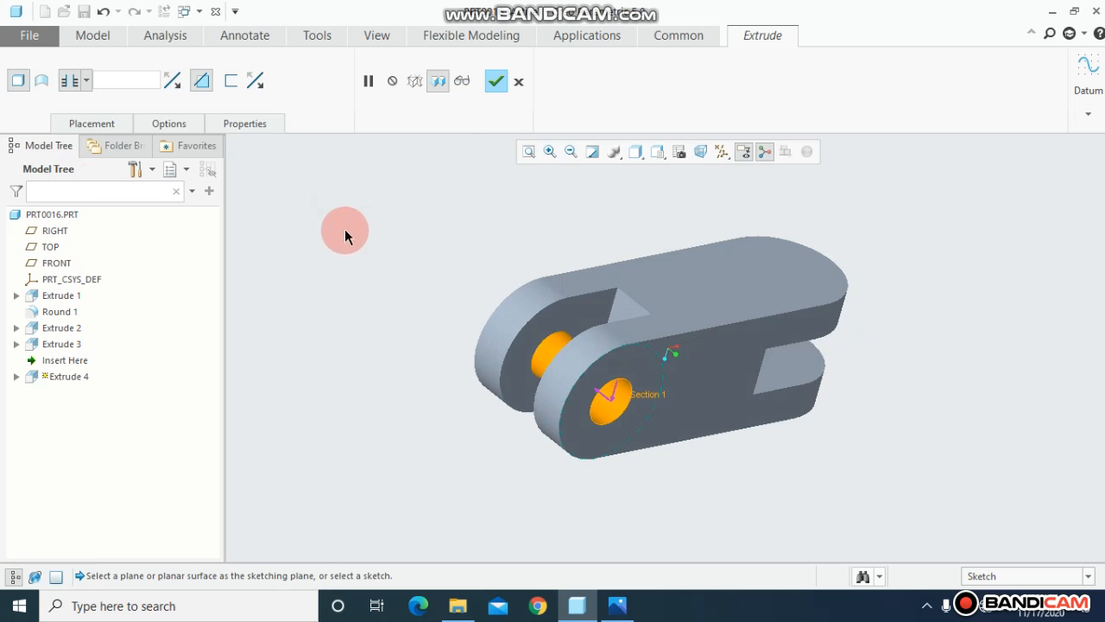
left_click(506, 90)
Orient the flat face with the rounded right end face-on and start an extrude sketch on it.
middle_click_drag(452, 210, 423, 227)
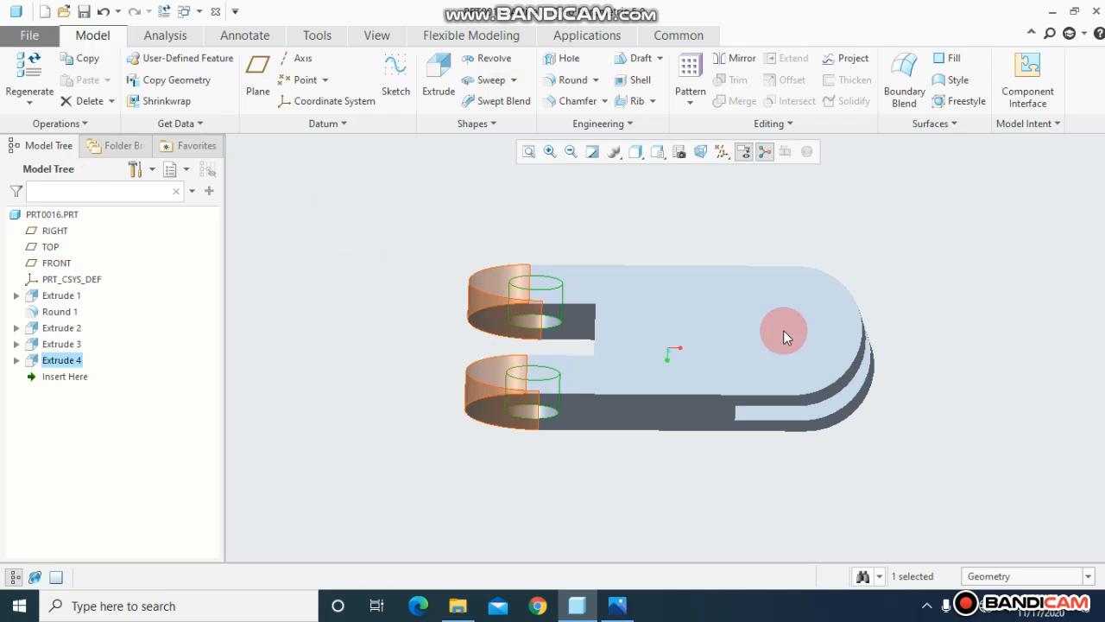
left_click(783, 334)
left_click(881, 279)
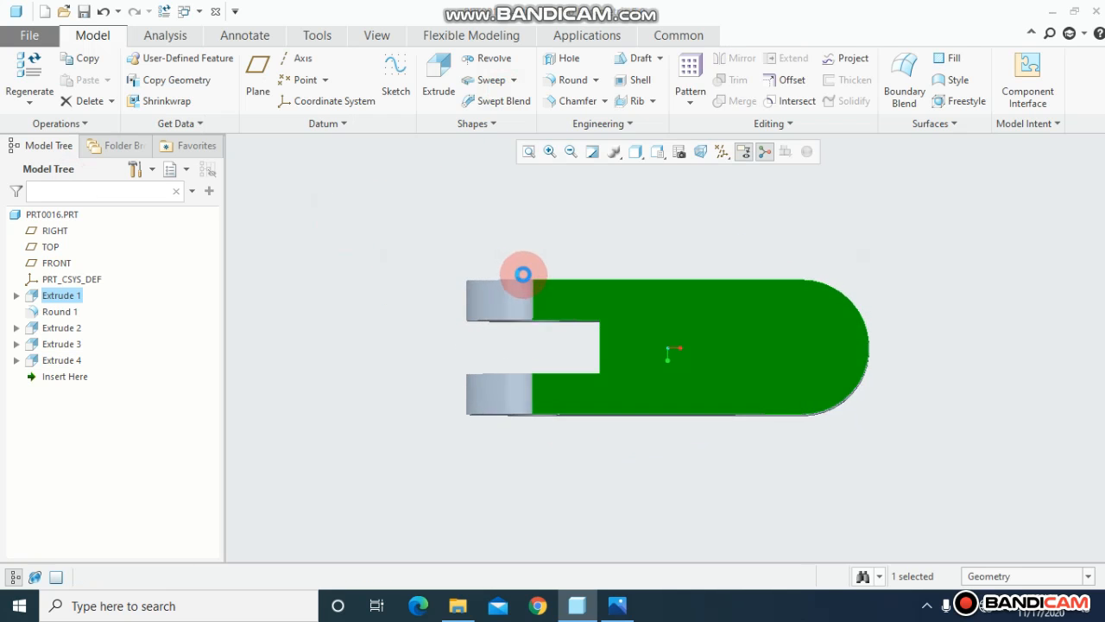
left_click(439, 76)
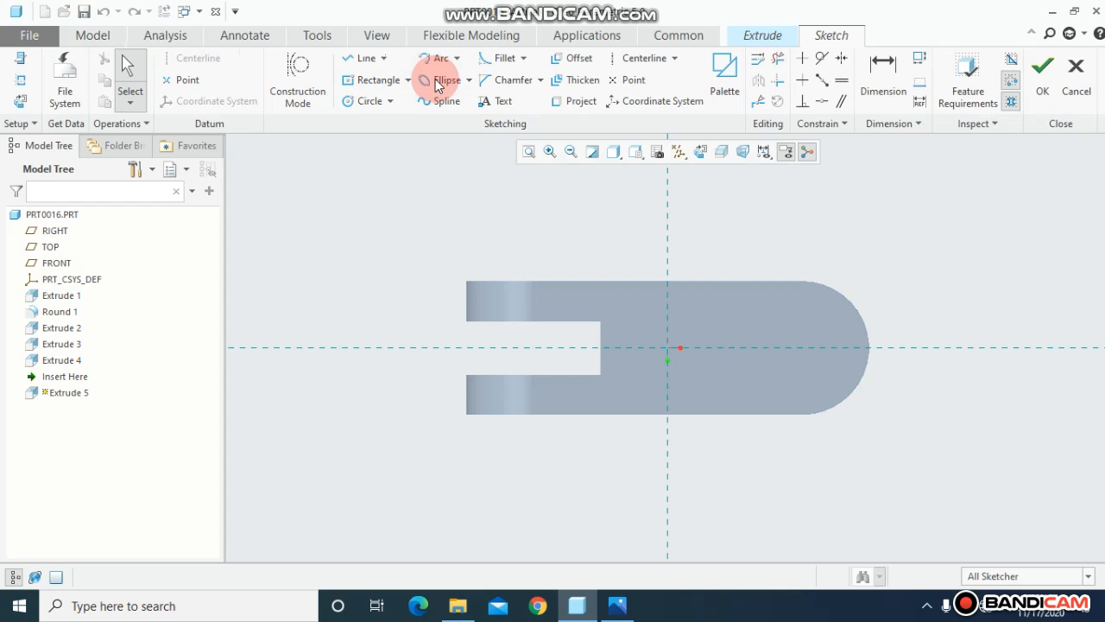
Add the rounded right end as a sketch reference and draw a circle of diameter 20 concentric with it.
left_click(20, 80)
left_click(845, 303)
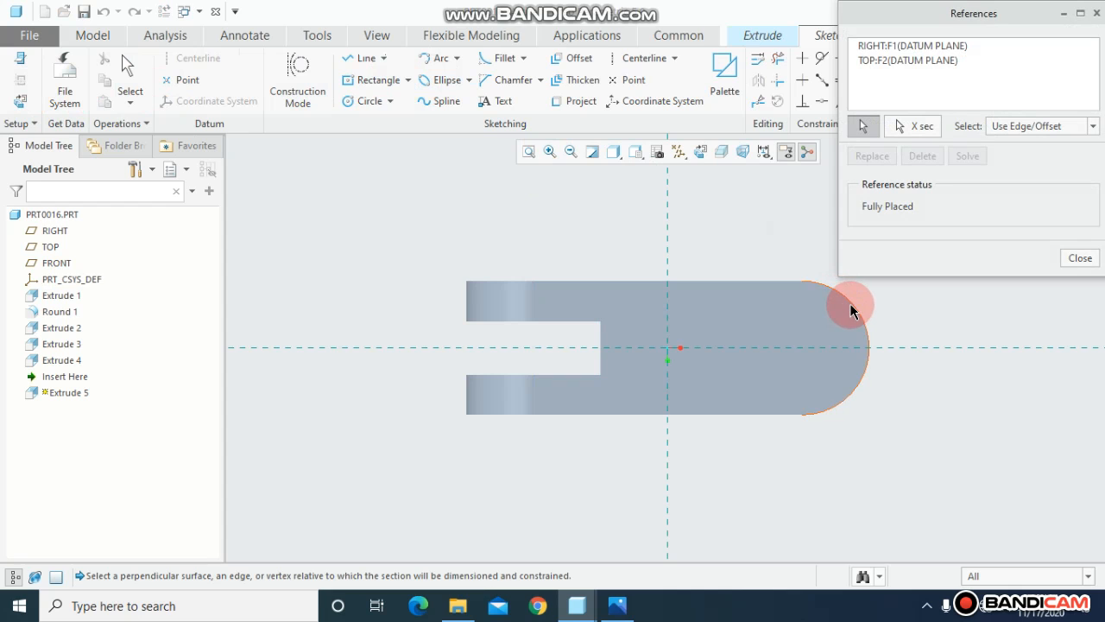
left_click(1076, 257)
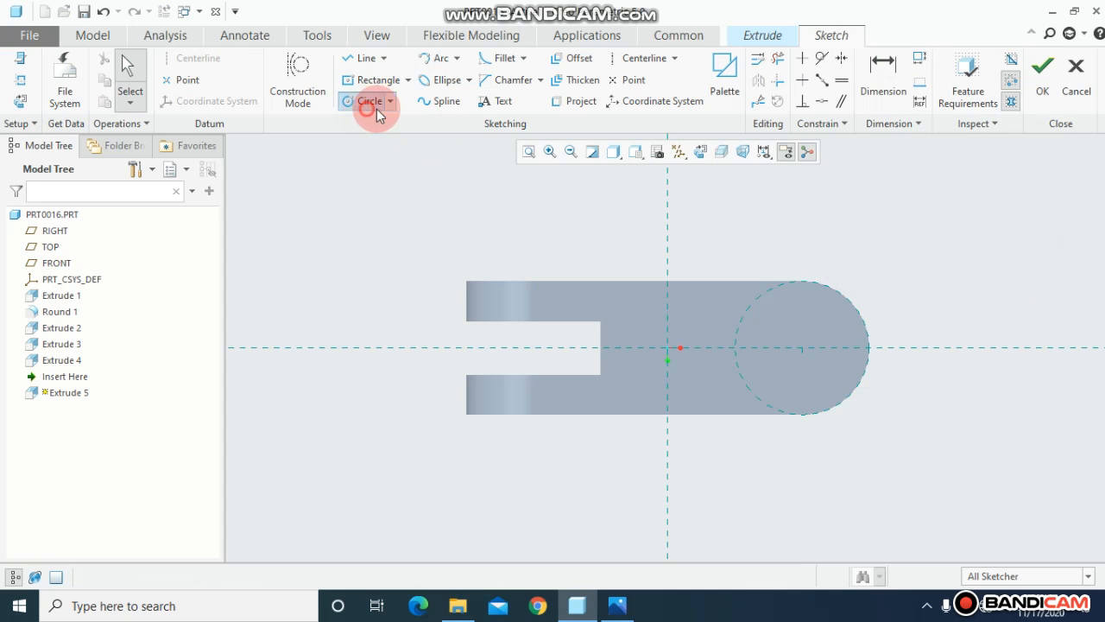
left_click(377, 109)
left_click(803, 348)
left_click(758, 338)
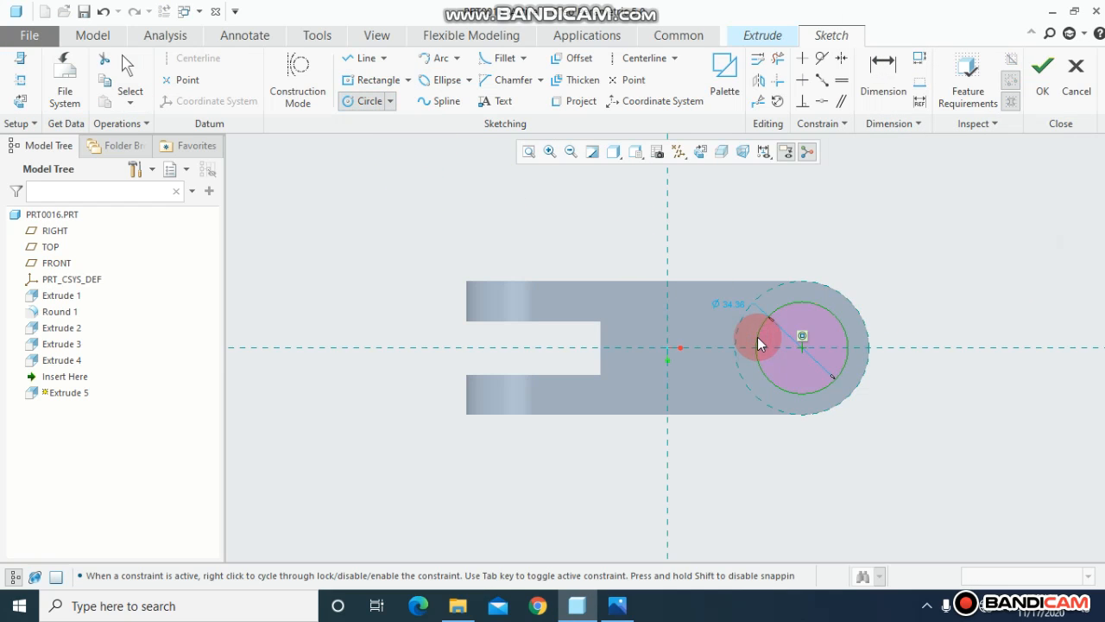
middle_click(757, 337)
double_click(733, 303)
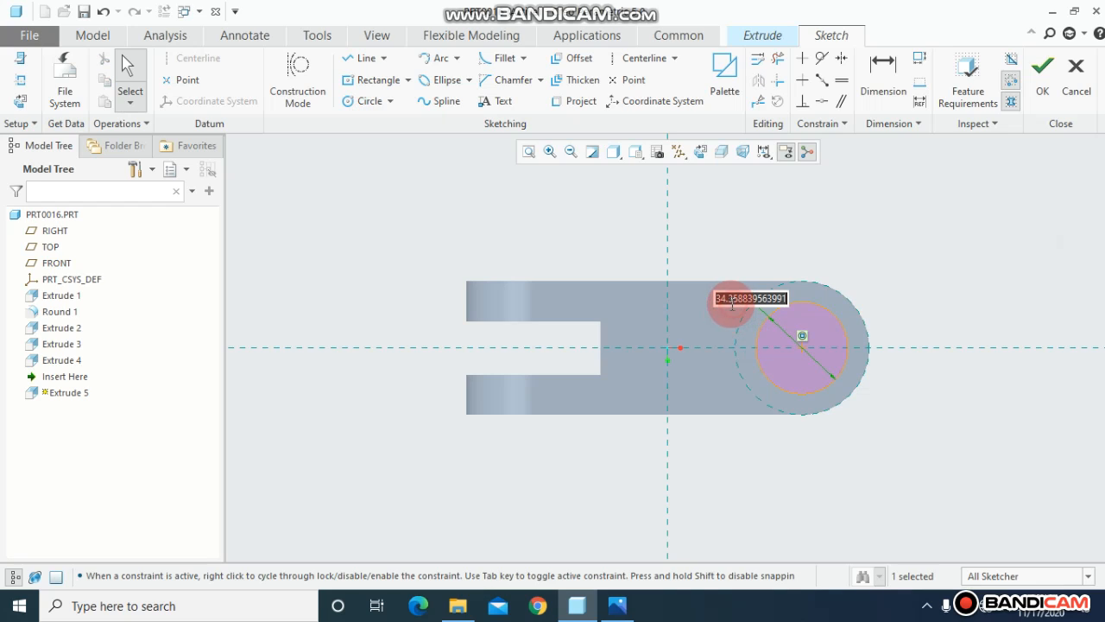
type("2")
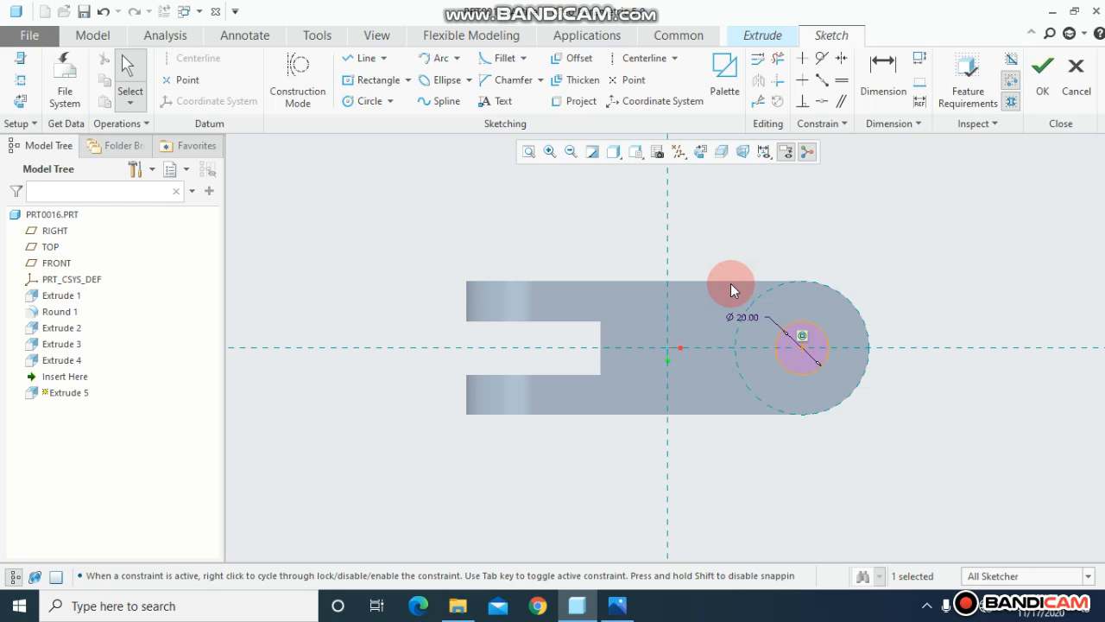
Finish the sketch and extrude the circle through both right fork arms as a material-removing cut through all.
left_click(1044, 93)
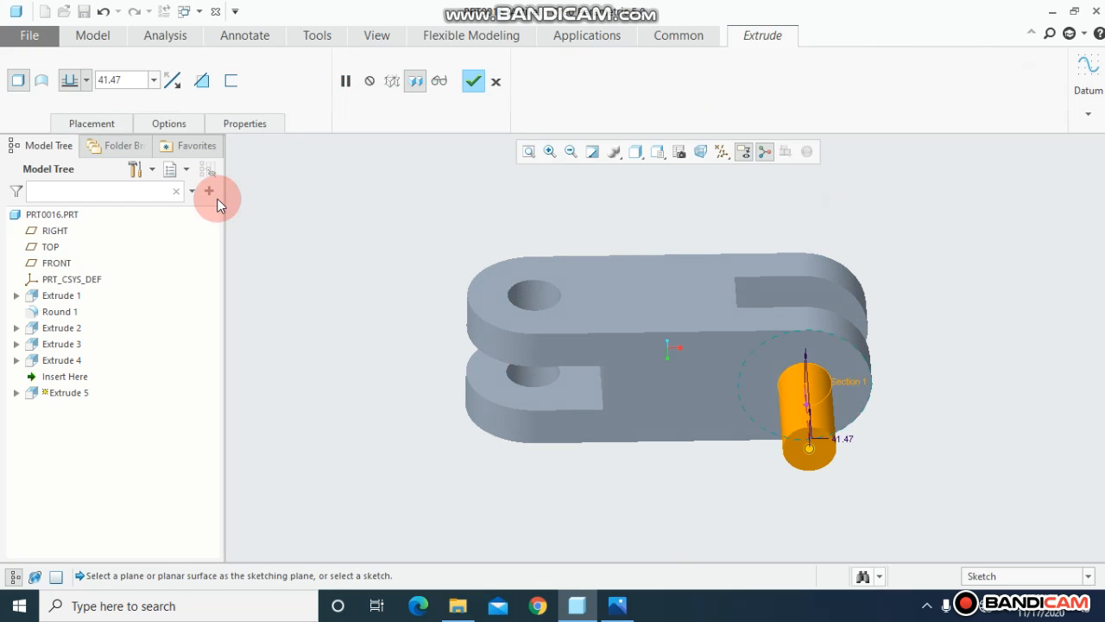
left_click(171, 87)
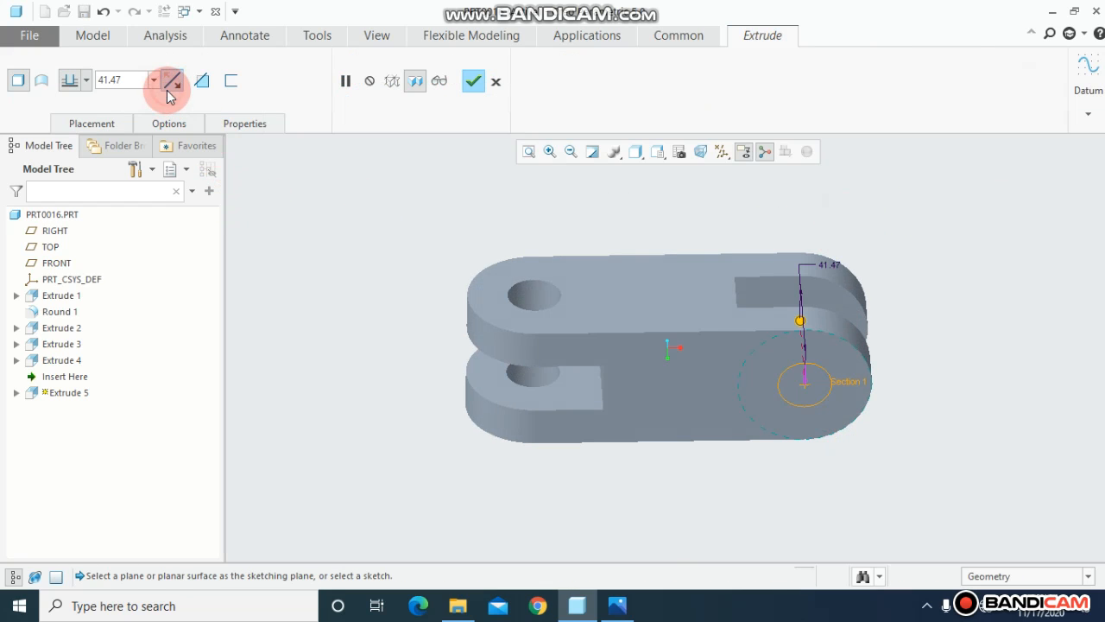
left_click(86, 80)
left_click(69, 180)
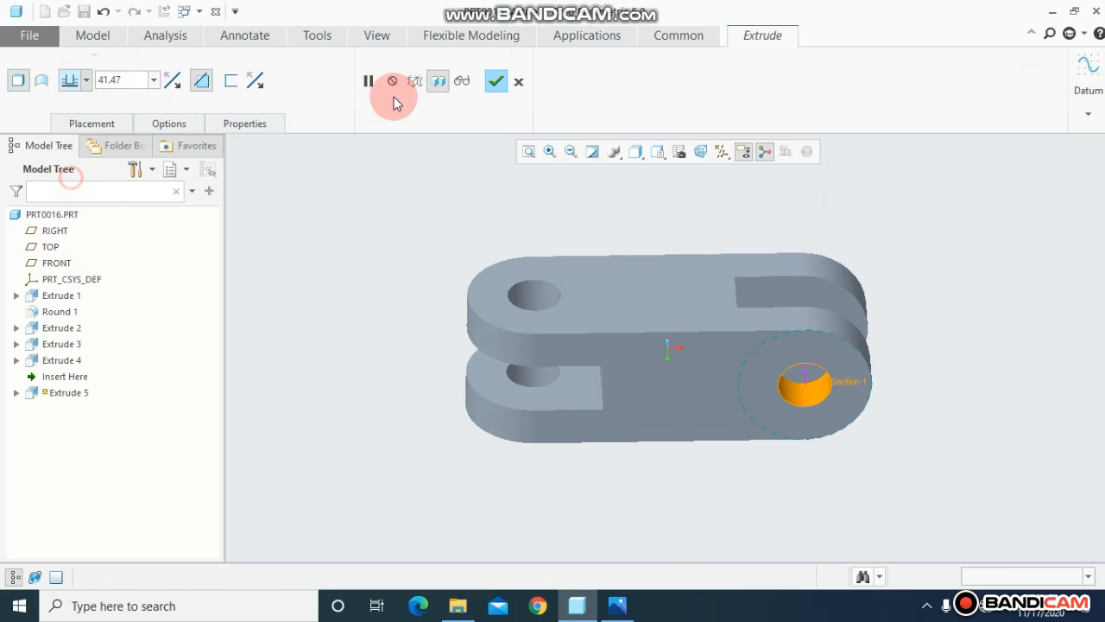
left_click(496, 81)
middle_click_drag(421, 231, 515, 249)
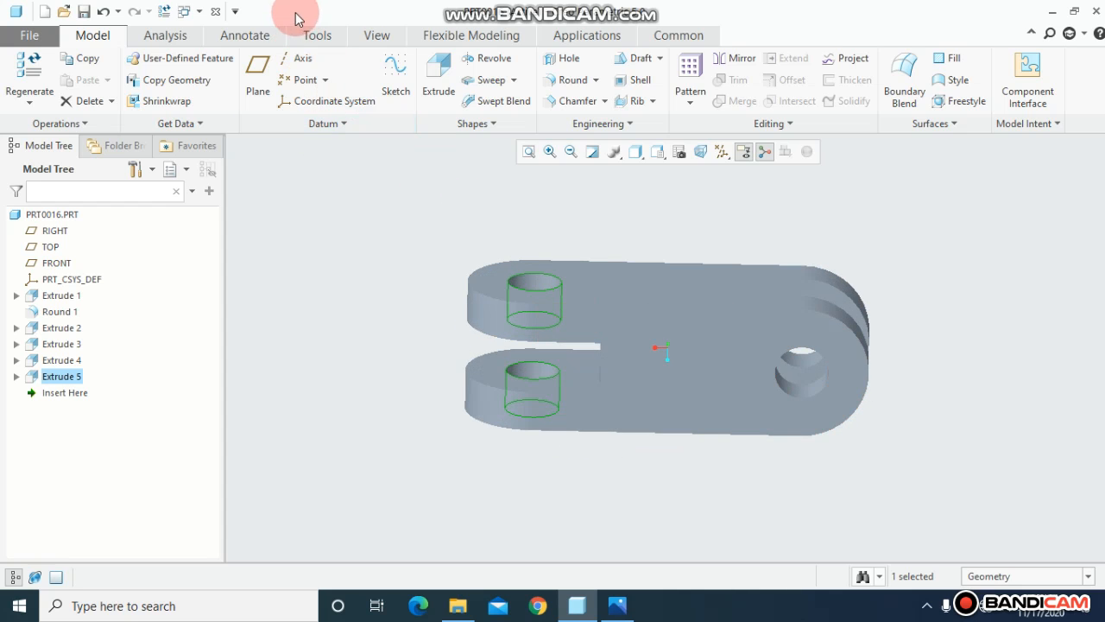
Apply a reddish-brown metal appearance from the std-metals library to the whole part, using the Part selection filter.
left_click(377, 36)
left_click(175, 97)
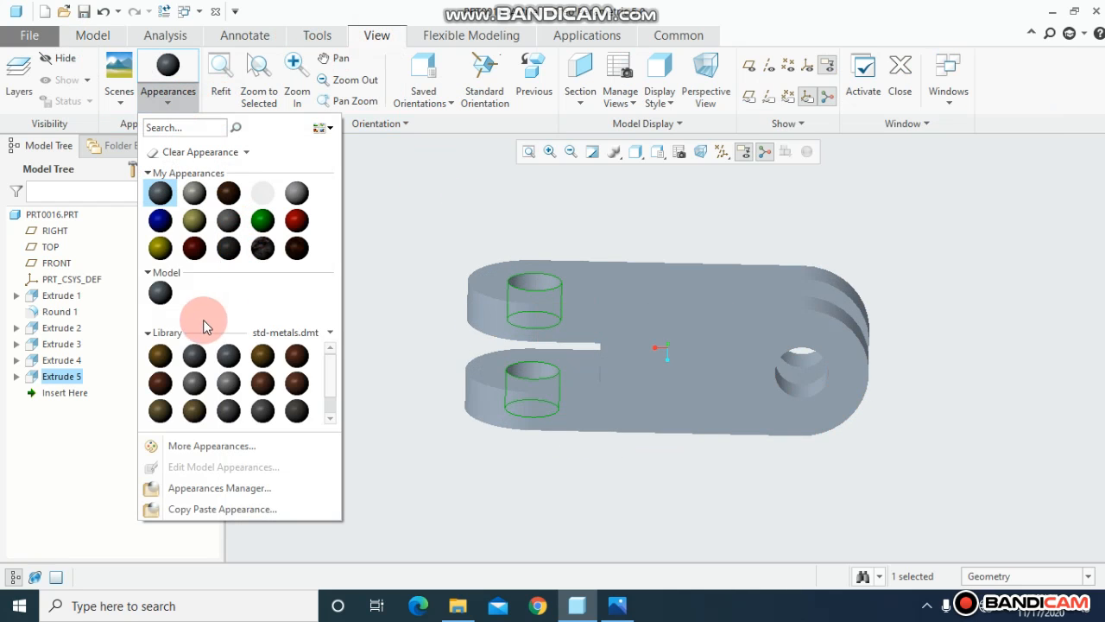
left_click(289, 371)
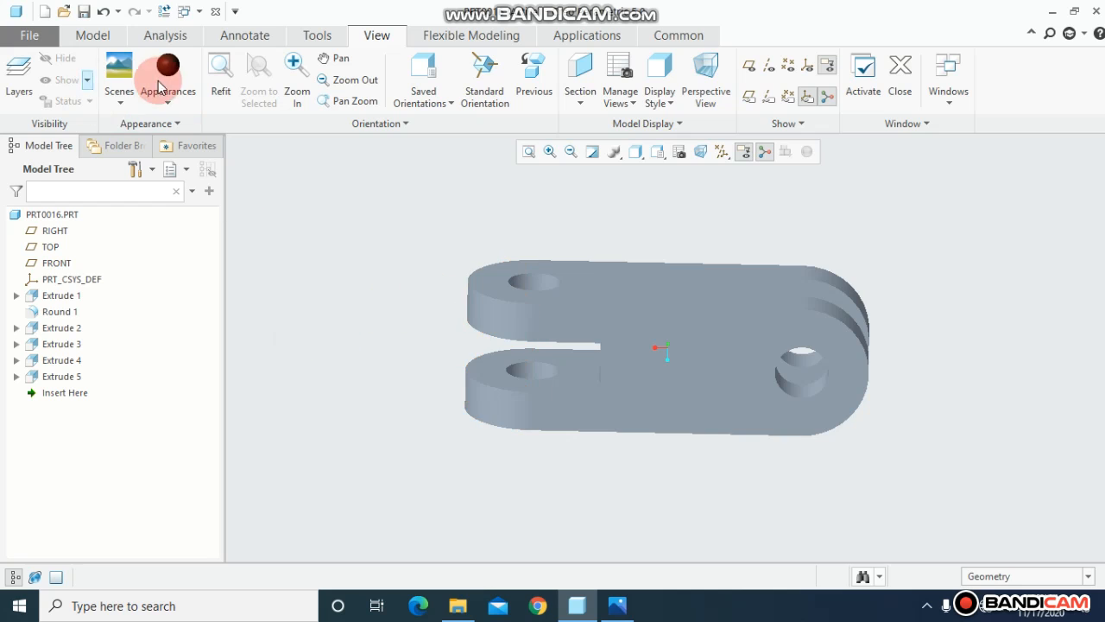
left_click(1031, 576)
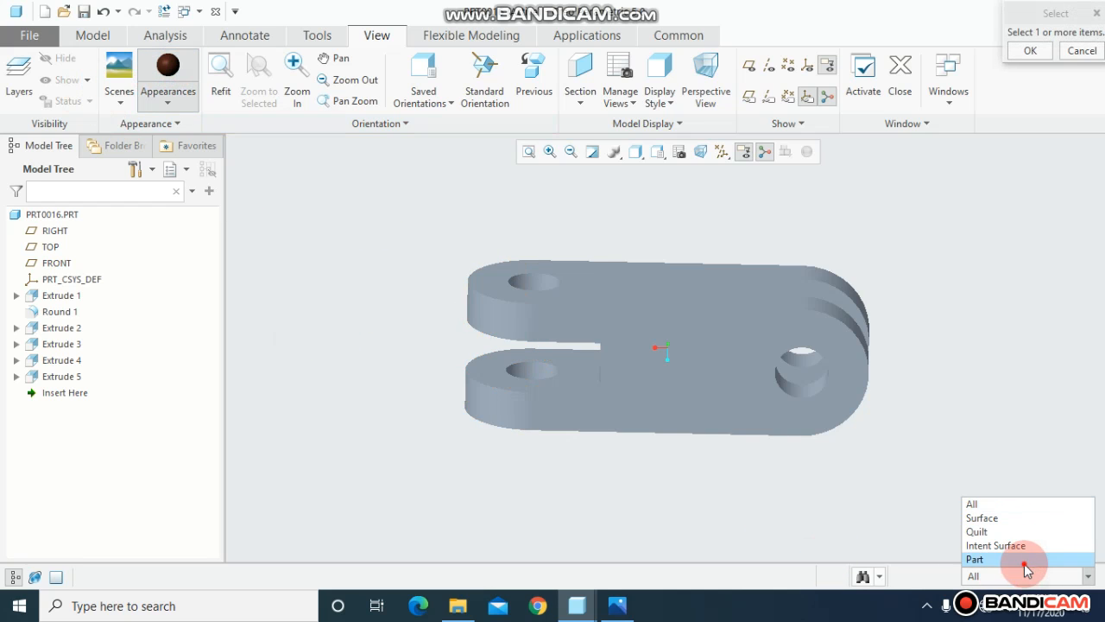
left_click(974, 558)
left_click(796, 417)
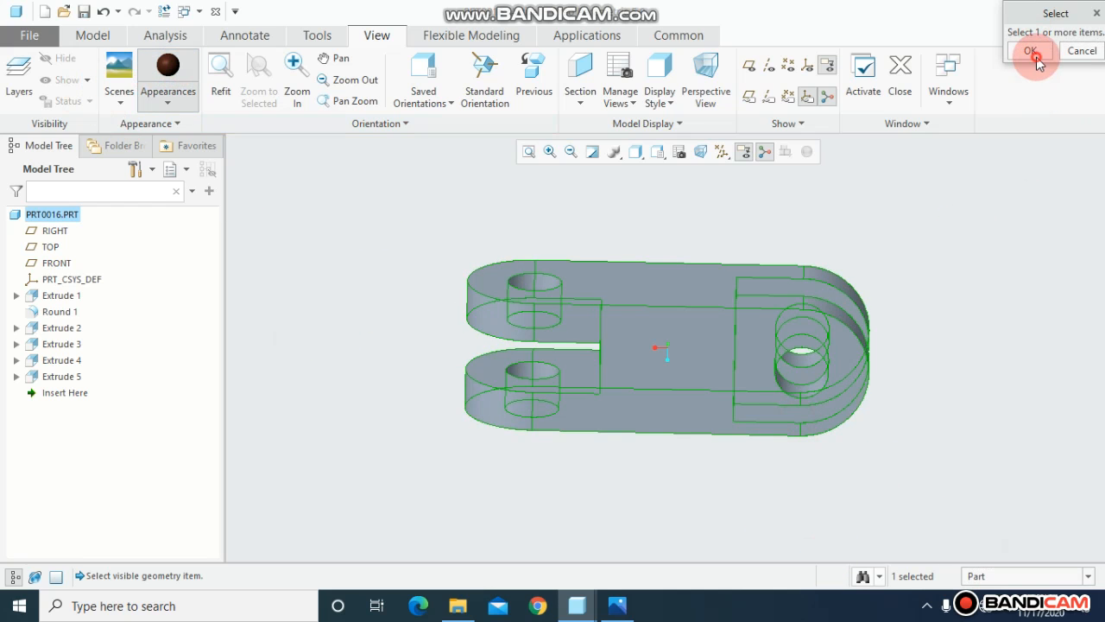
left_click(1031, 51)
Inspect the coloured link from another angle, refit it to the graphics area and reorient it to a saved view.
mouse_move(941, 173)
middle_mouse_down()
mouse_move(918, 200)
mouse_move(918, 291)
mouse_move(898, 222)
mouse_move(898, 233)
mouse_move(889, 226)
middle_mouse_up()
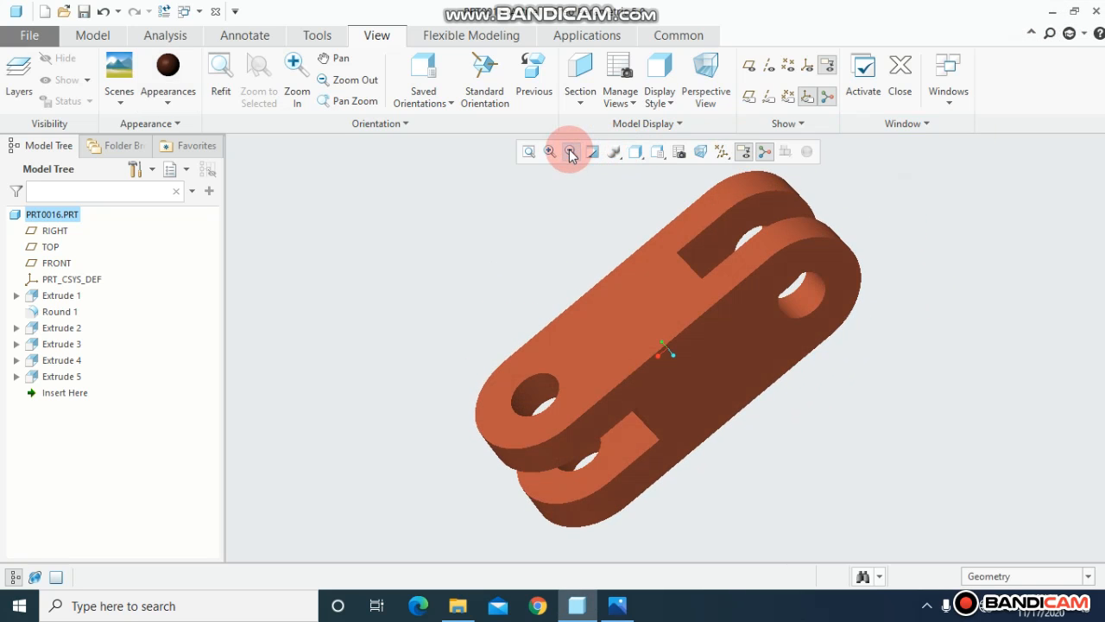
left_click(110, 37)
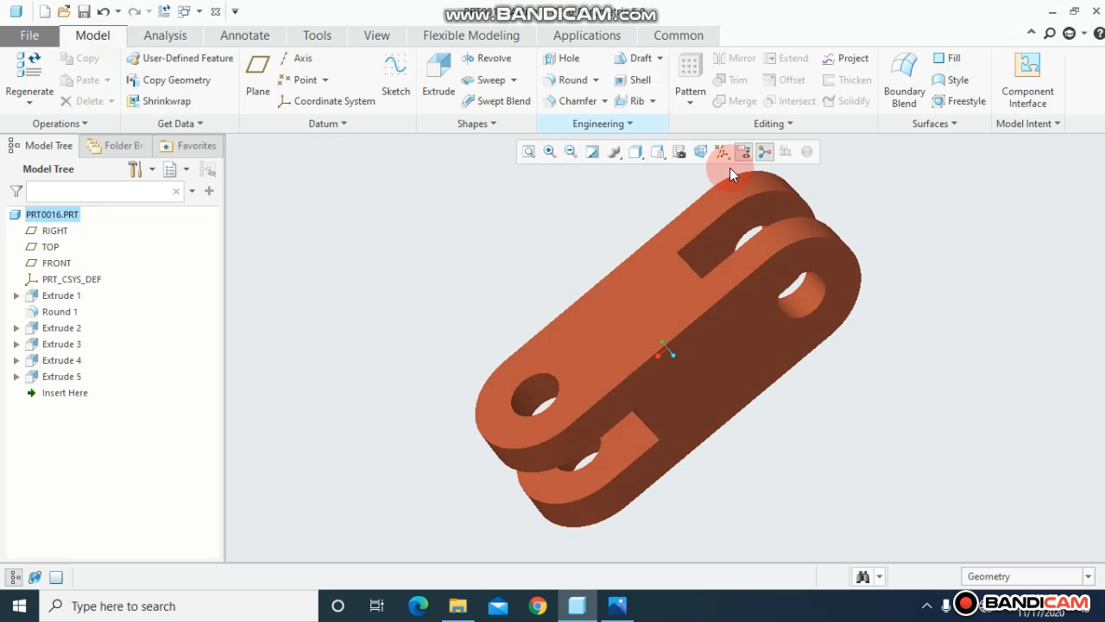
left_click(529, 152)
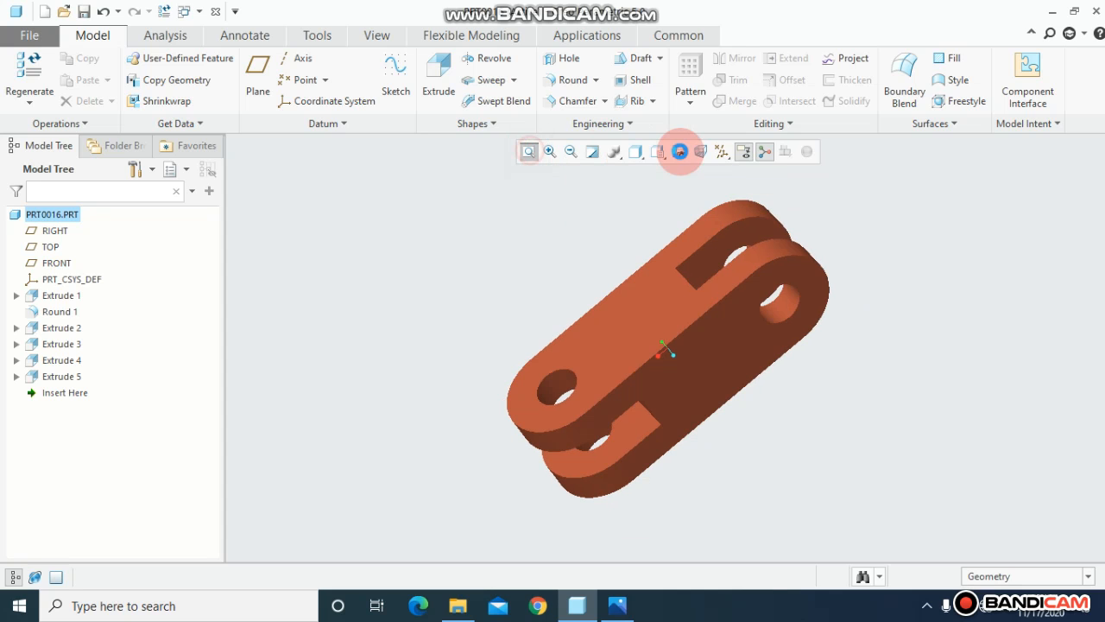
left_click(659, 154)
left_click(664, 167)
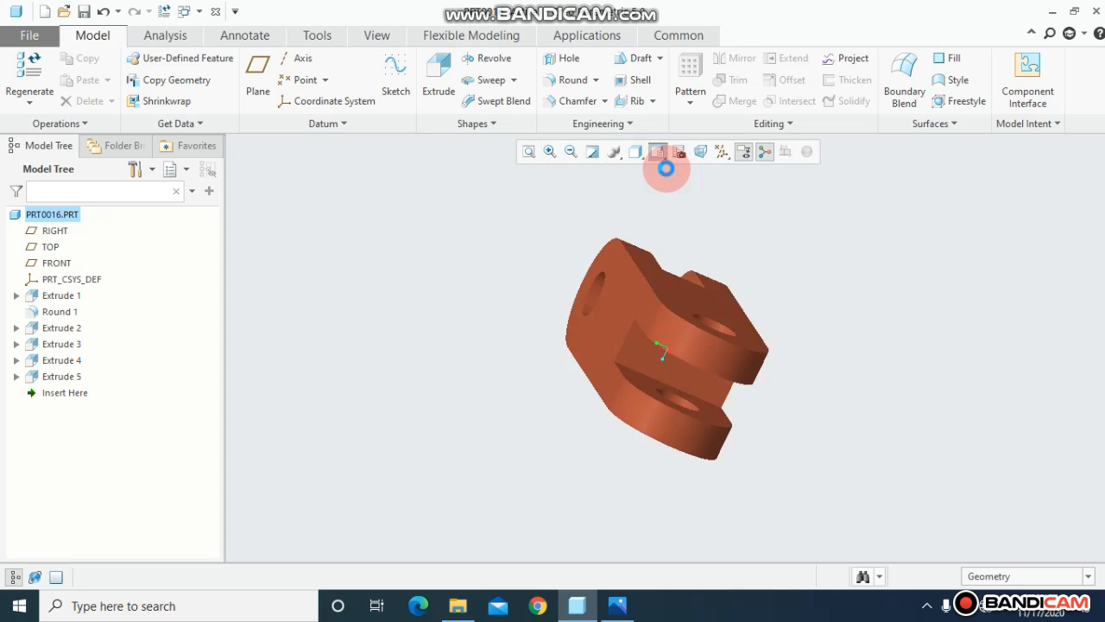